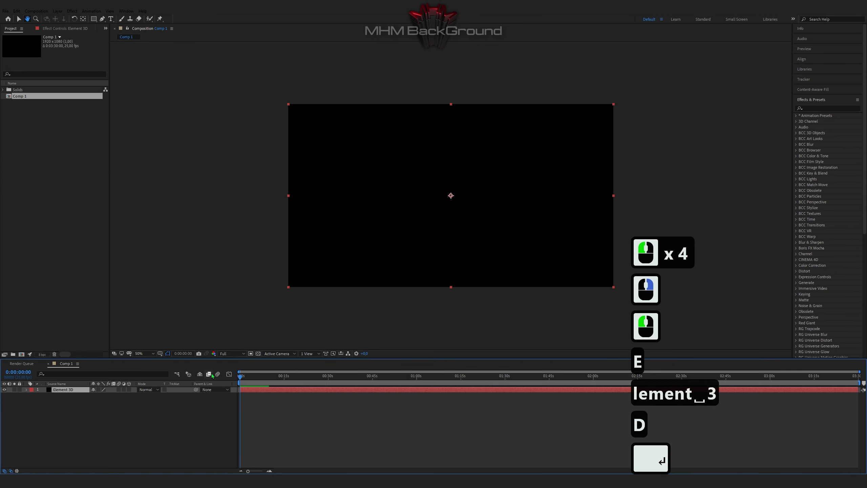
Apply the Video Copilot Element effect to the Element 3D layer
left_click(72, 11)
left_click(118, 440)
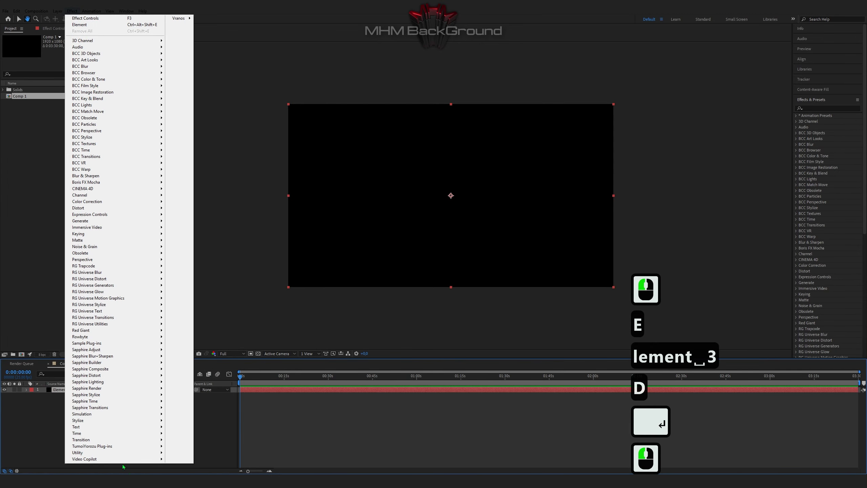
mouse_move(143, 459)
left_click(186, 459)
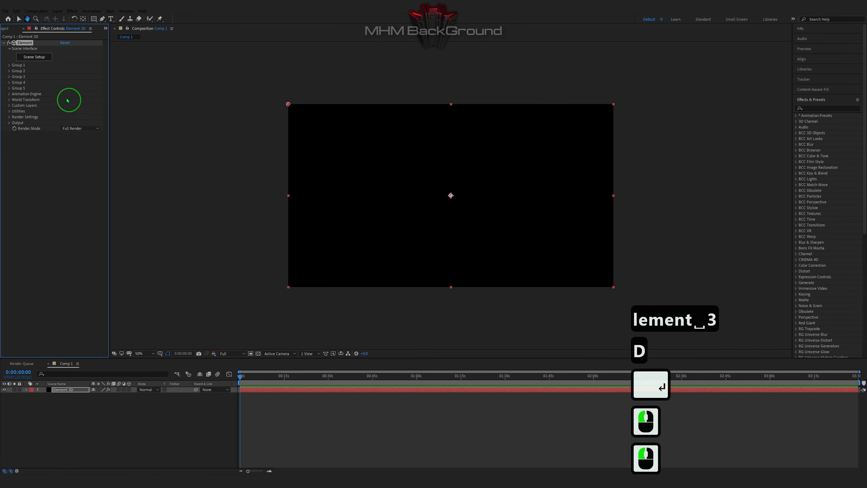
Expand Group 1's Particle Replicator and Particle Look settings, including baked animation, deform, particle size, particle rotation, shape options and replicator rotation
left_click(8, 65)
left_click(14, 93)
left_click(14, 83)
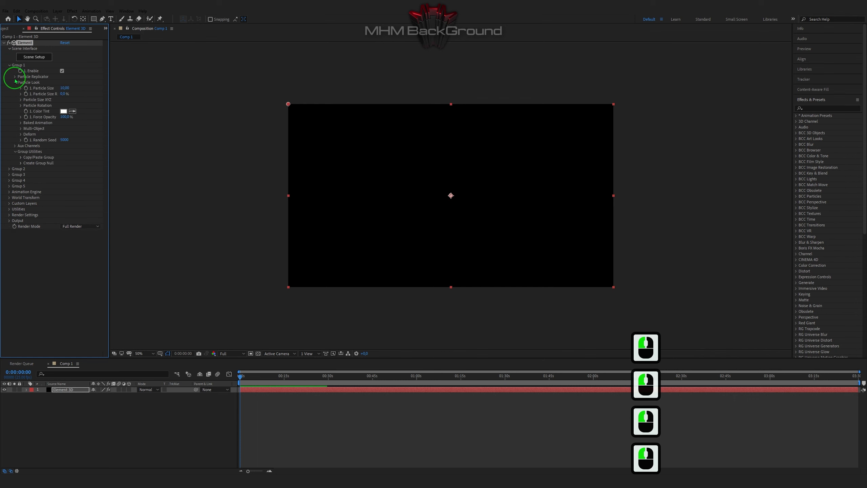
left_click(14, 76)
left_click(20, 180)
left_click(20, 175)
left_click(20, 169)
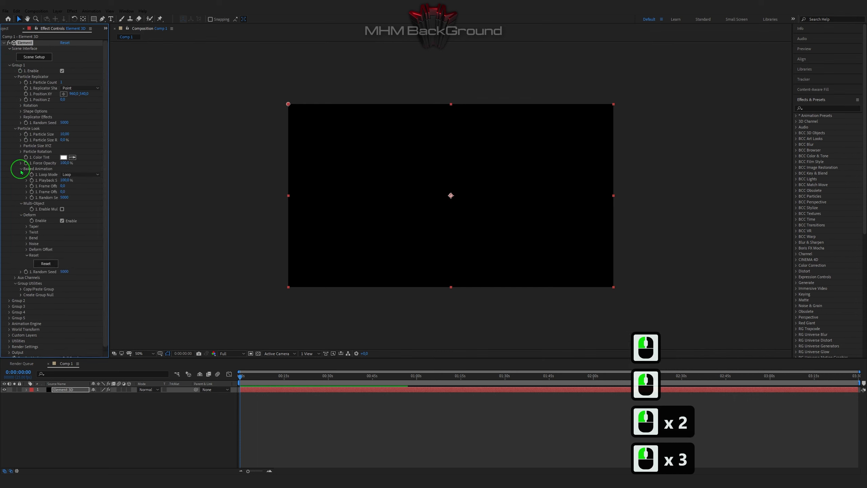
left_click(21, 151)
left_click(21, 146)
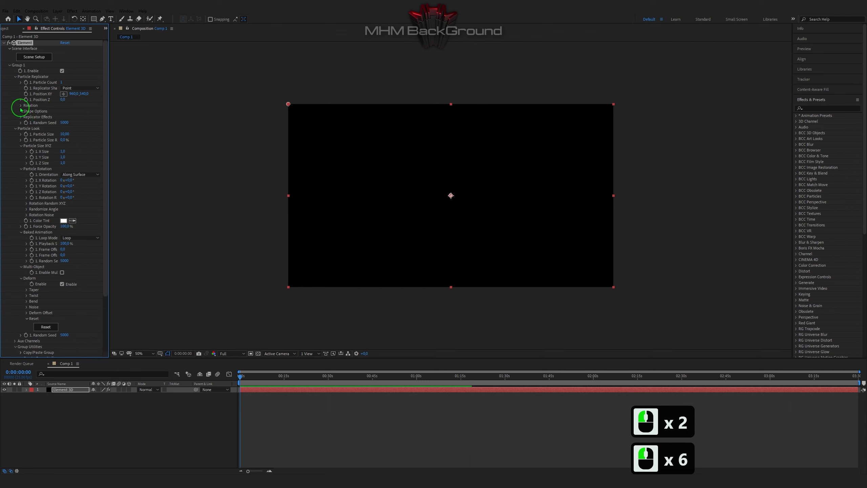
left_click(21, 110)
left_click(21, 105)
Open the Element scene setup and create a tube model
left_click(43, 56)
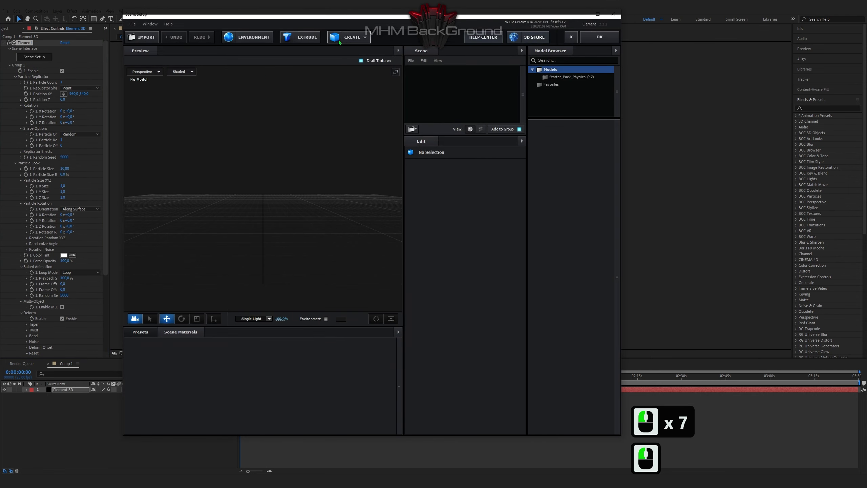
left_click(339, 41)
left_click(387, 52)
Set the tube's height to 0.17 and its radius to 0.91
left_click_drag(461, 183, 461, 185)
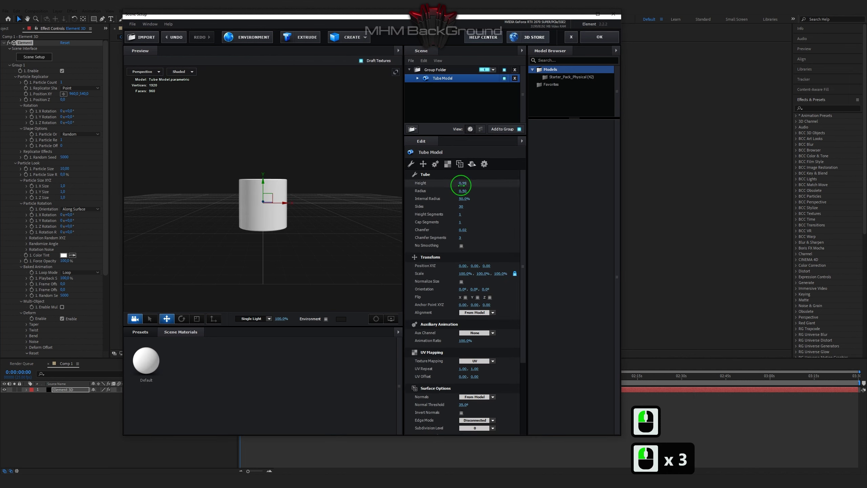
left_click(465, 183)
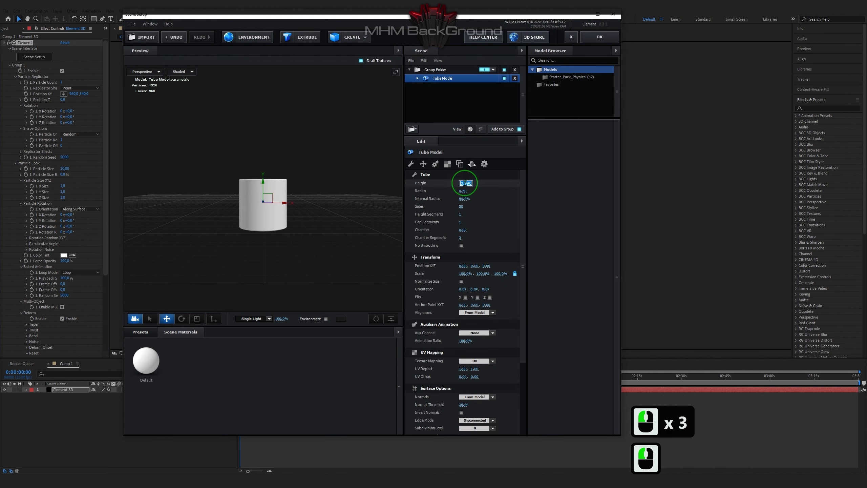
type("0/")
key("BackSpace")
type(".16")
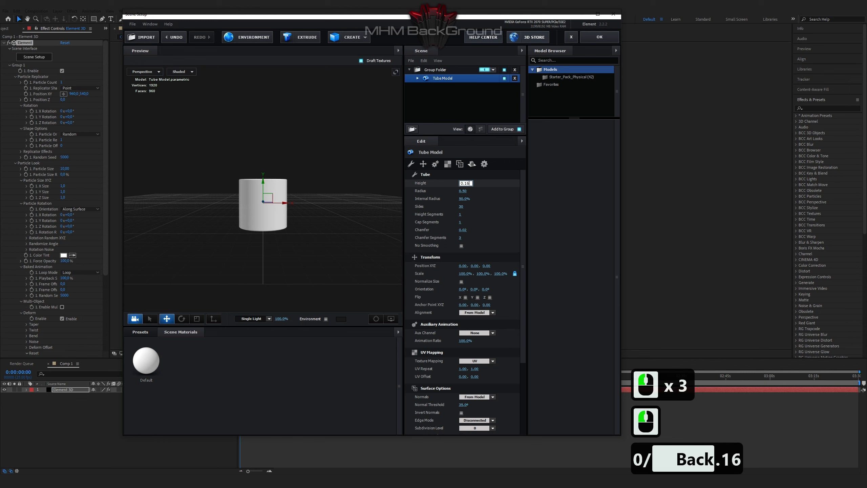
key("BackSpace")
type("7")
key("Tab")
type("0")
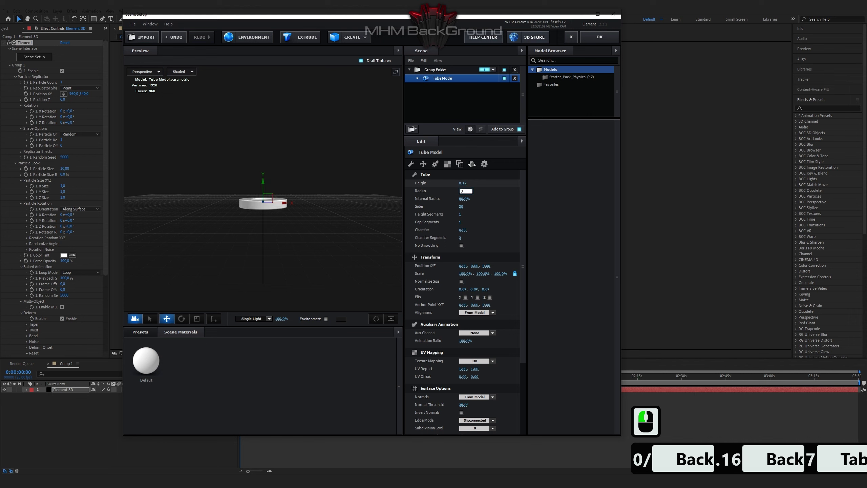
type(".91")
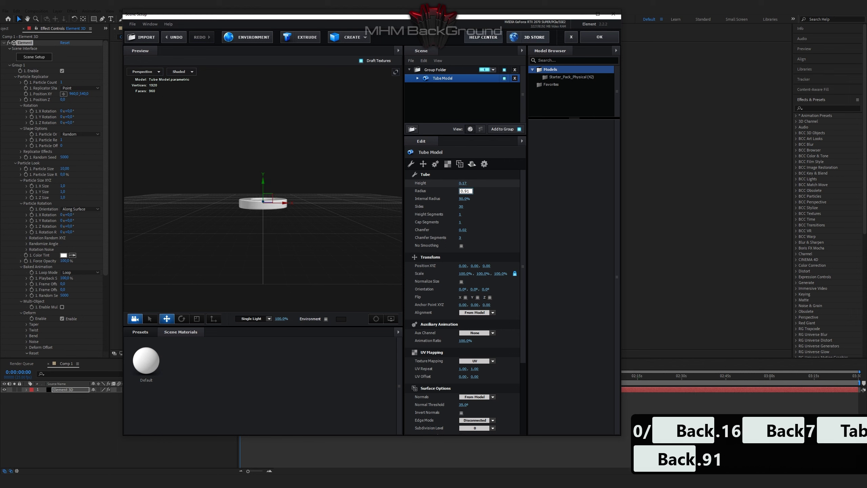
Set the tube's internal radius to 75%, its sides to 177 and its chamfer segments to 26
key("Tab")
key("Tab")
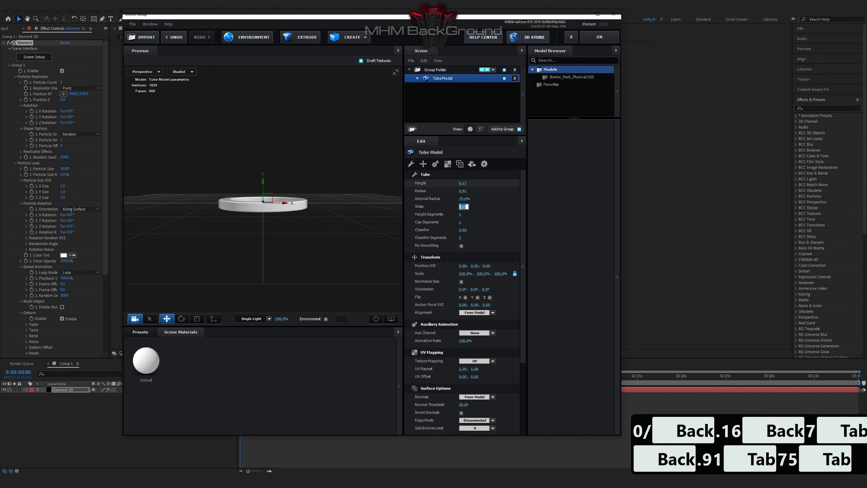
key("Tab")
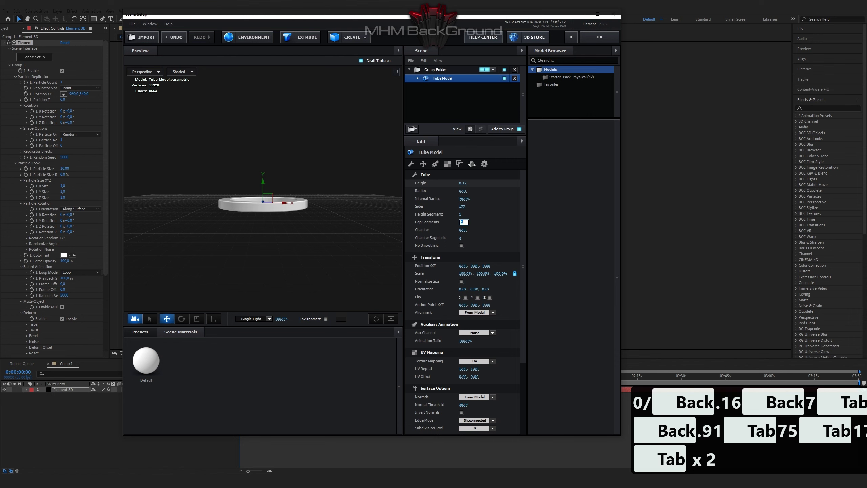
type("26")
key("Return")
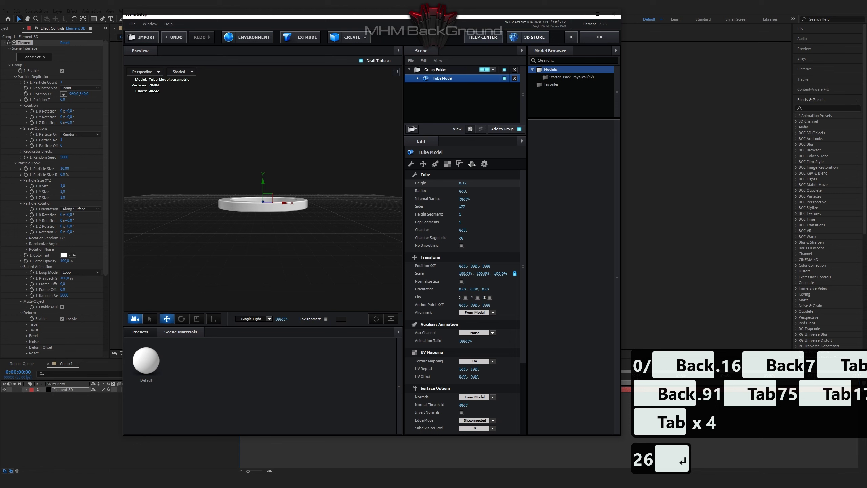
Change the diffuse color of the tube's Default material to black (000000)
left_click(418, 78)
left_click(441, 87)
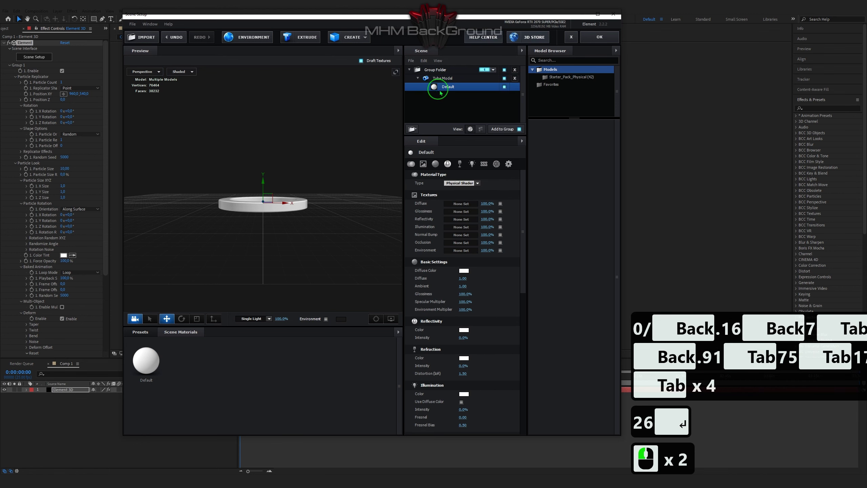
left_click(464, 271)
left_click(444, 326)
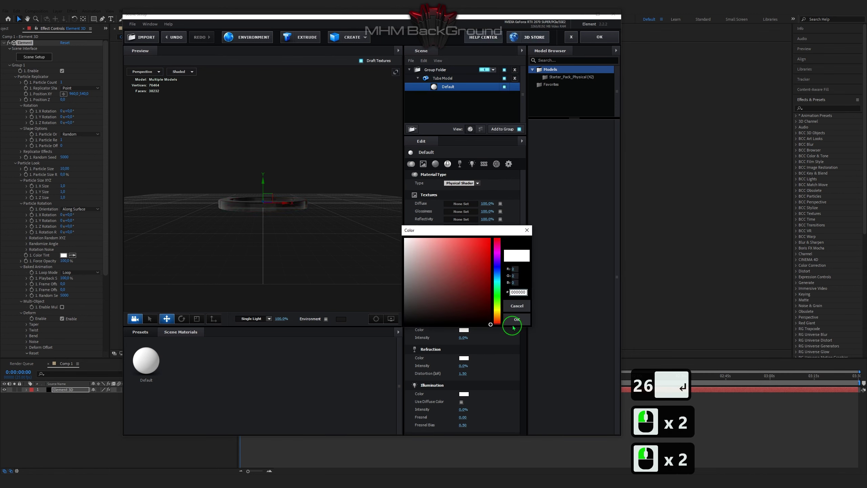
left_click(509, 320)
Set the Default material's environment multiplier to 1468%
left_click(465, 309)
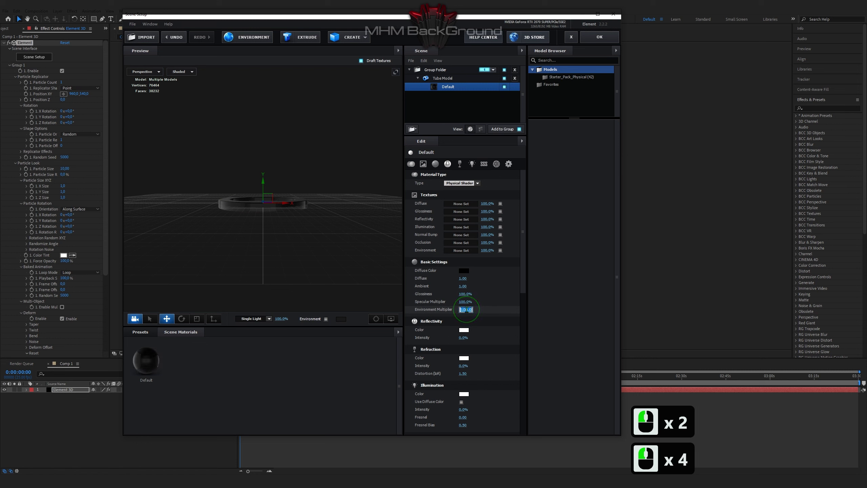
type("1468")
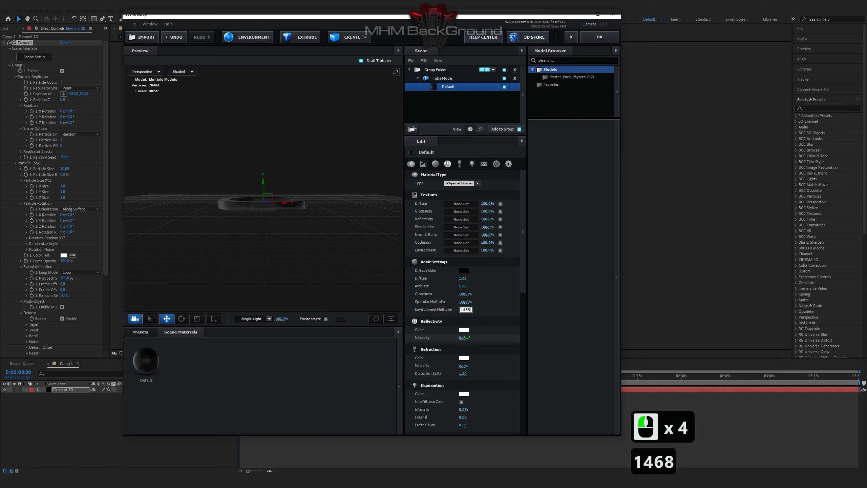
left_click(565, 335)
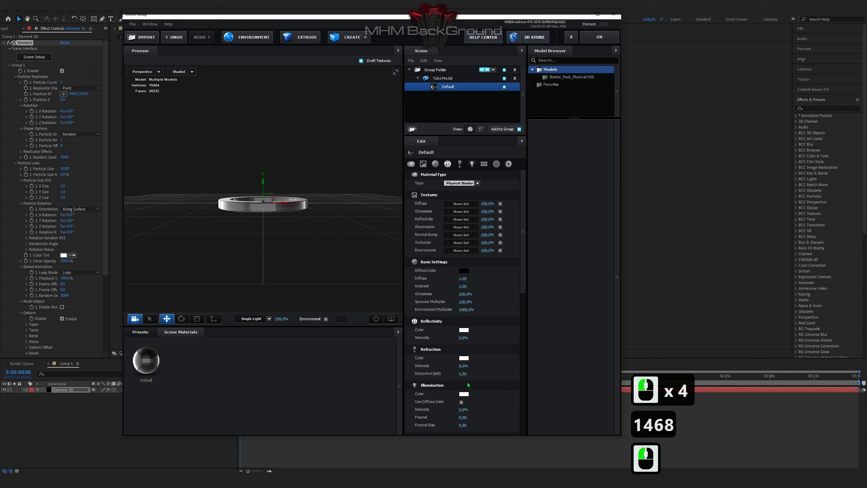
Change the Default material's illumination color to a bright sky blue
left_click(465, 394)
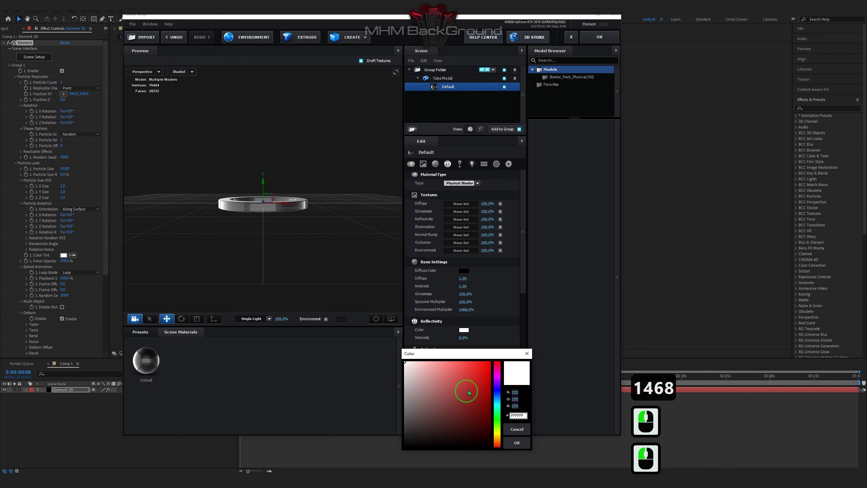
left_click(497, 399)
double_click(521, 398)
left_click(517, 443)
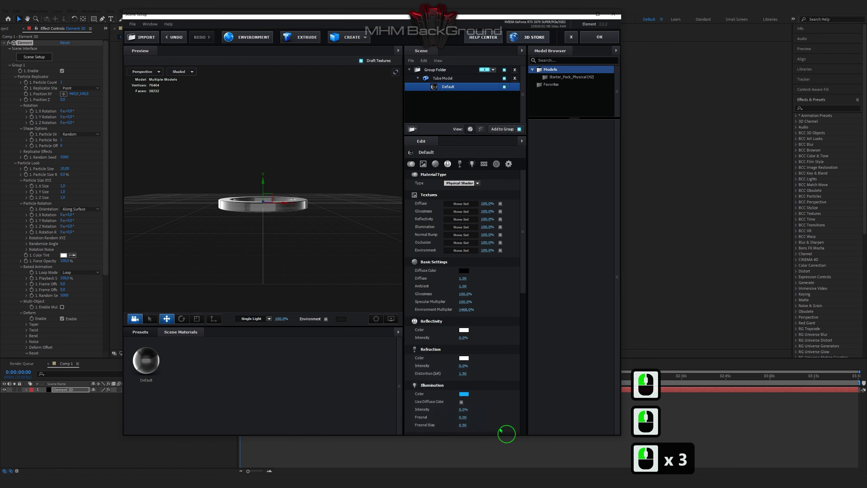
Set the material's illumination intensity to 187%, Fresnel to 1 and Fresnel bias to 1.45
left_click(463, 409)
type("187")
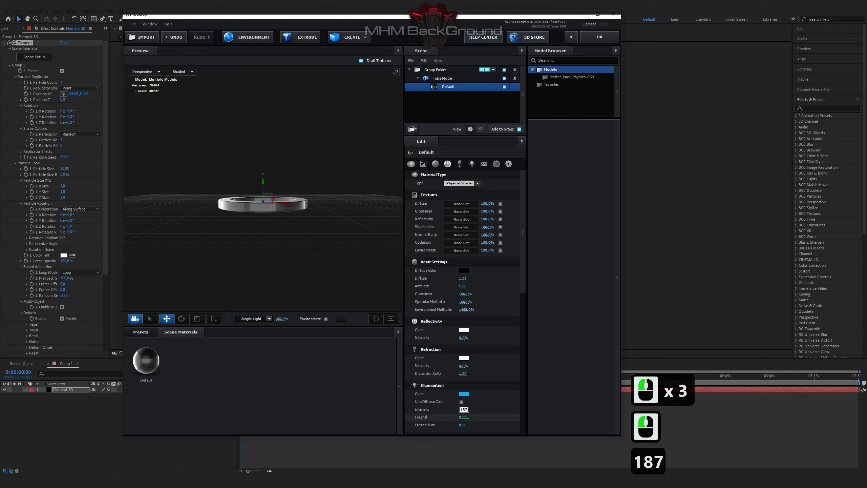
left_click(463, 417)
type("1")
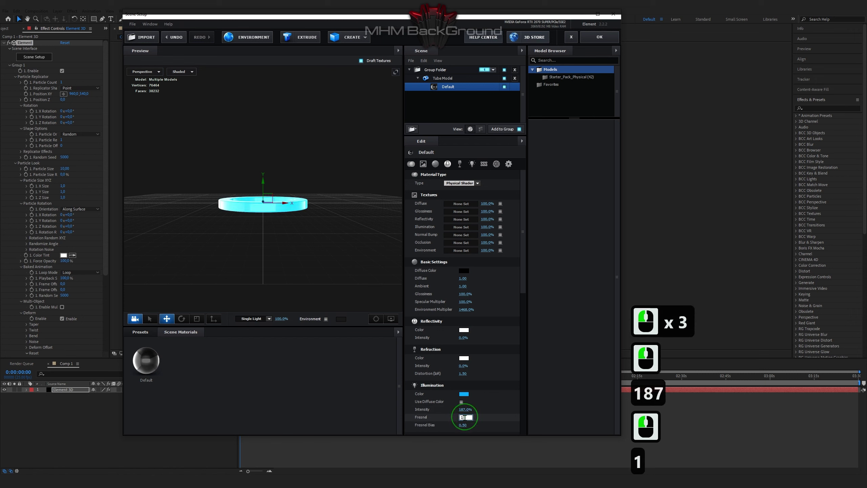
left_click(464, 424)
type("1.45")
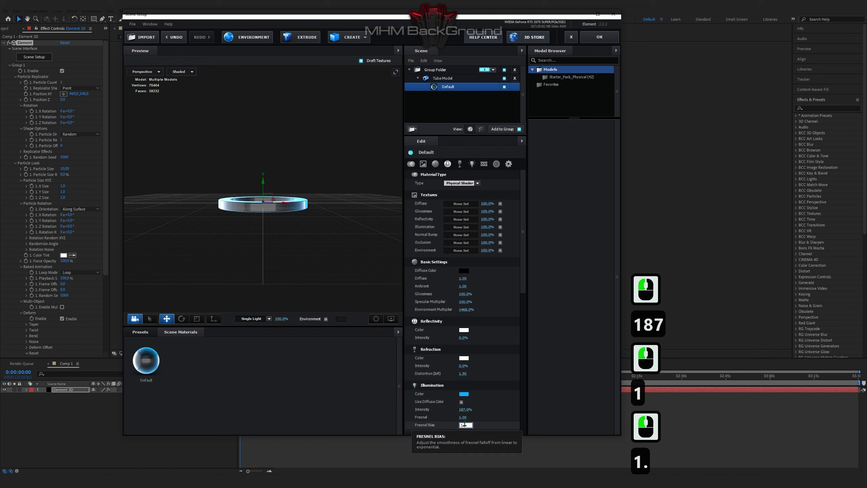
key("Return")
Accept the scene setup and set Group 1's replicator shape to Ring
left_click(548, 87)
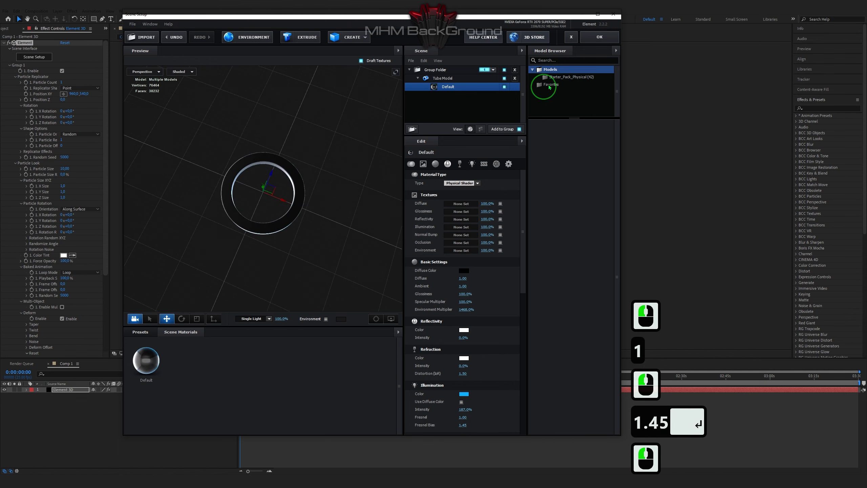
left_click(596, 37)
left_click(80, 87)
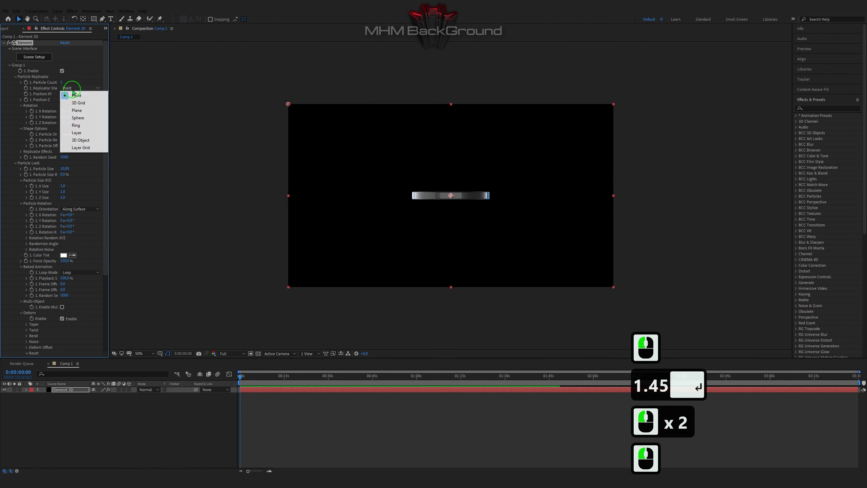
left_click(91, 128)
Set Group 1's particle count to 23
left_click(62, 83)
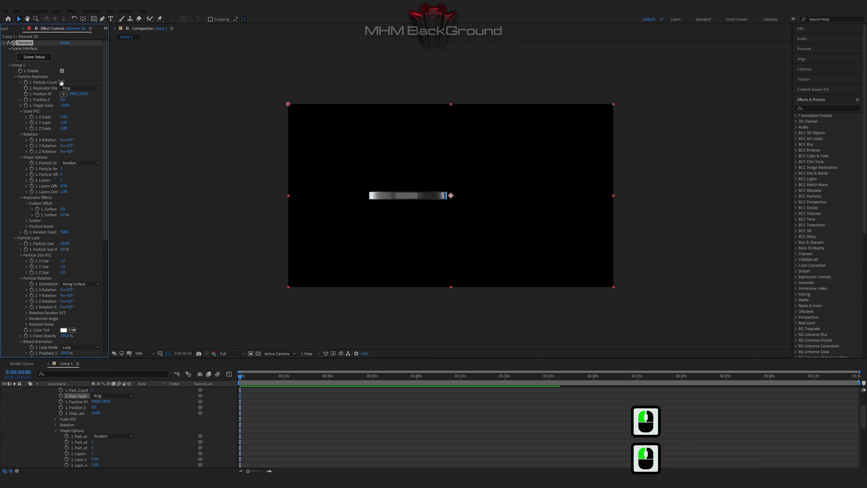
type("24")
double_click(68, 82)
type("23")
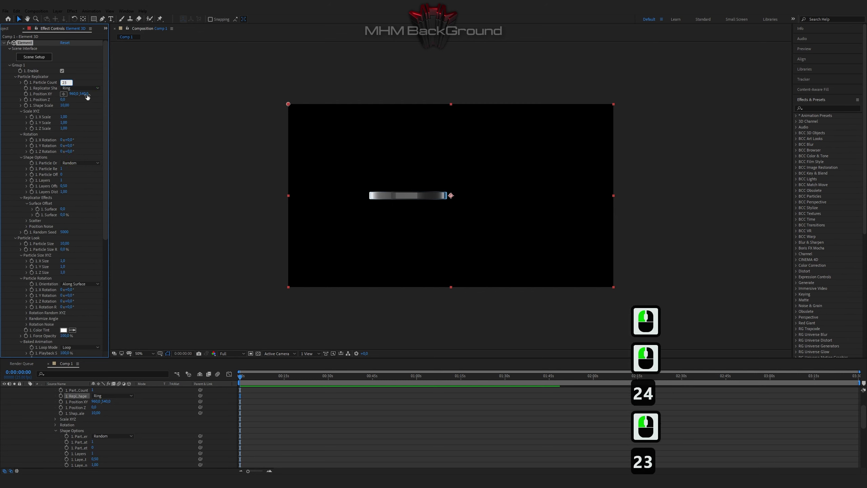
Set the Y value of Group 1's replicator Position XY to 698
left_click(87, 95)
type("68")
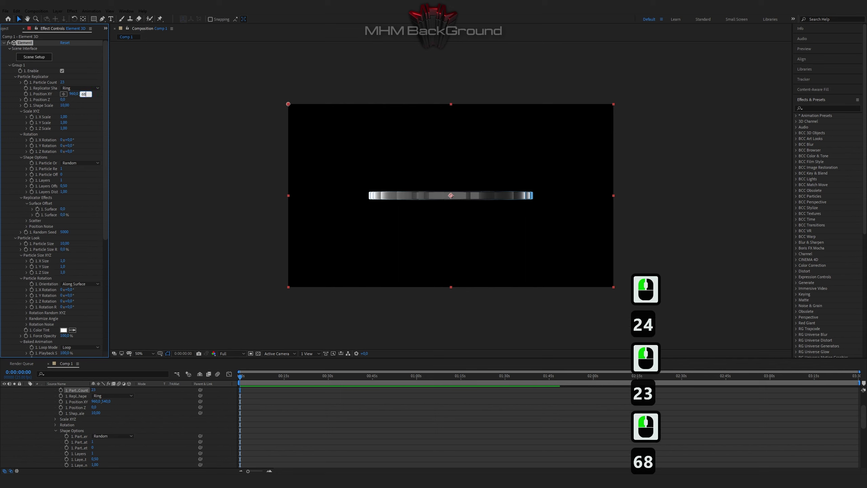
type("9")
left_click(84, 93)
type("8")
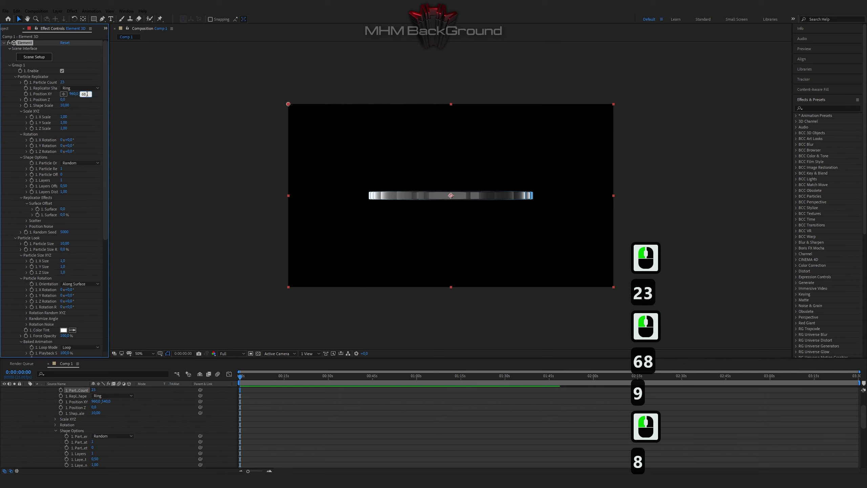
left_click(85, 94)
type("8")
left_click(91, 99)
type("9")
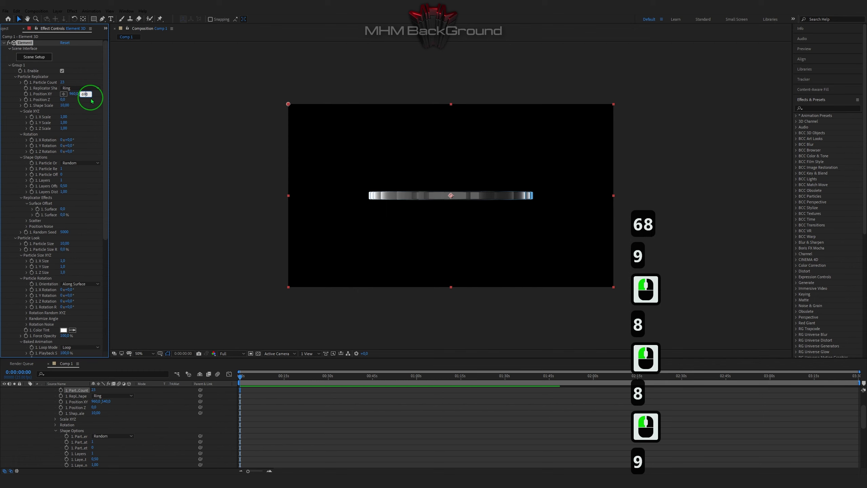
left_click(89, 101)
Set Group 1's replicator Position Z to 570 and its shape scale to 12.5
left_click(63, 99)
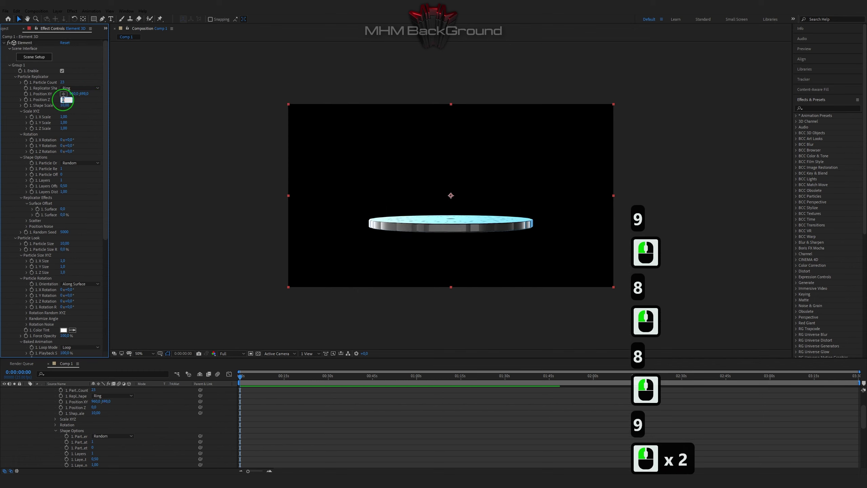
type("570")
key("Tab")
type("12")
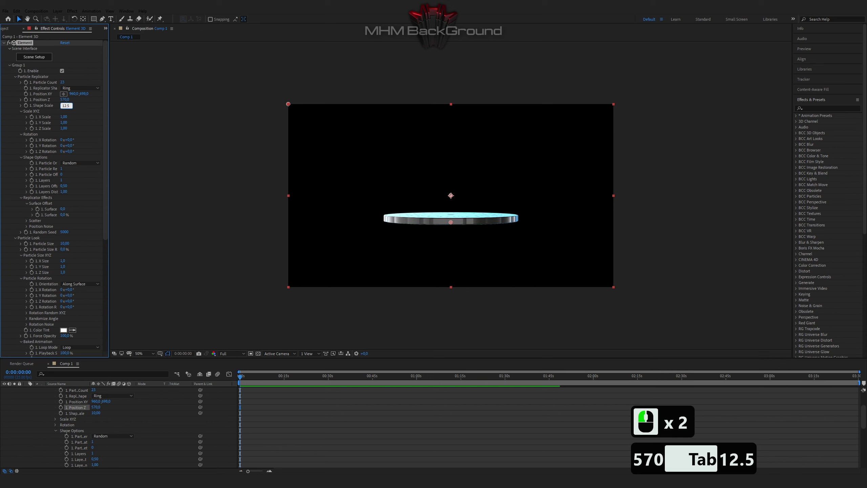
key("Return")
Add the expression time*6 to the Y Rotation of Group 1's particle replicator
key("alt")
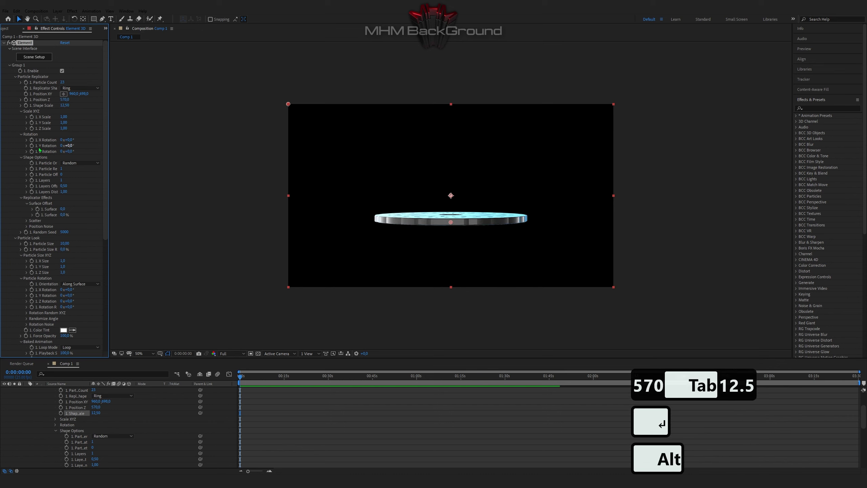
left_click(32, 147, "alt")
type("time*5")
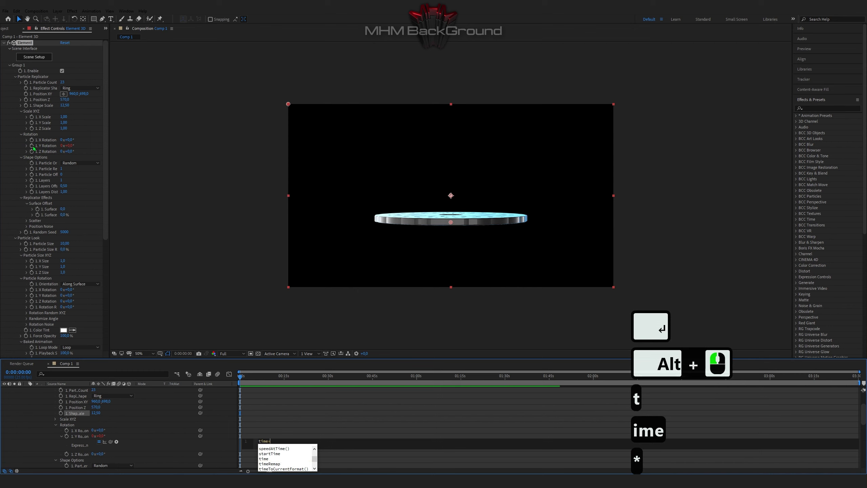
double_click(271, 441)
type("6")
left_click(272, 412)
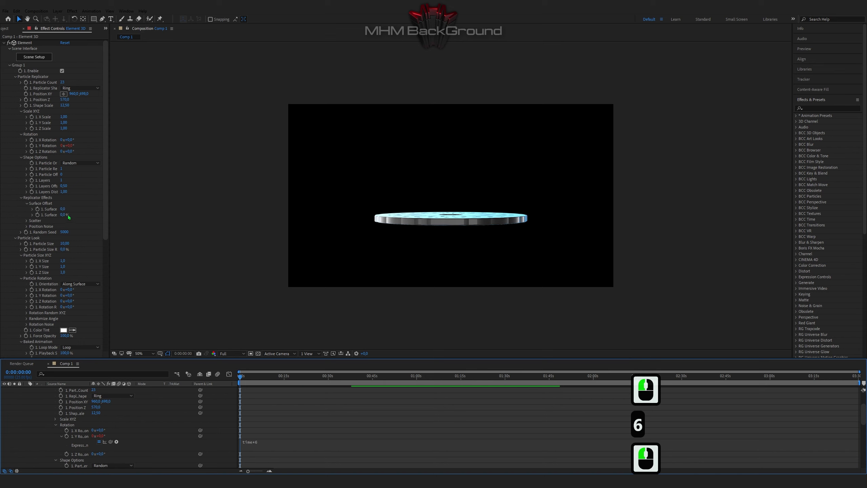
Set Group 1's particle Z Size to 0.6 and its particle Y Rotation to 176°
left_click(64, 273)
type("0.6")
key("Return")
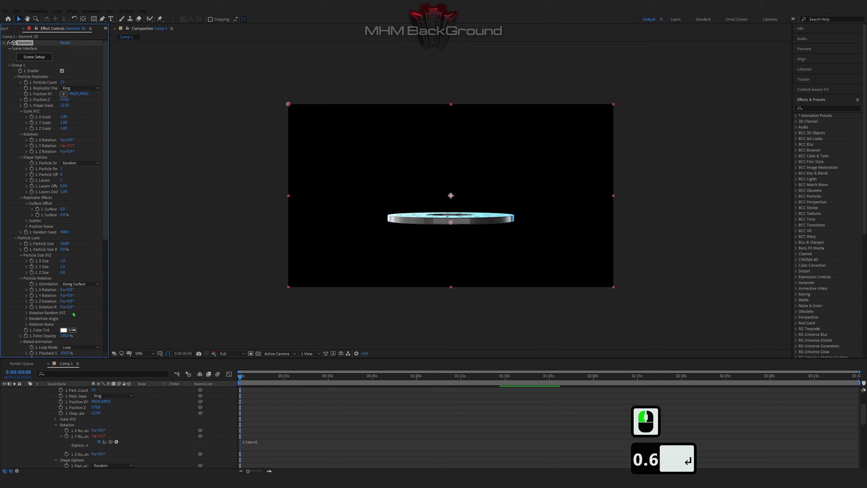
left_click(70, 295)
type("1")
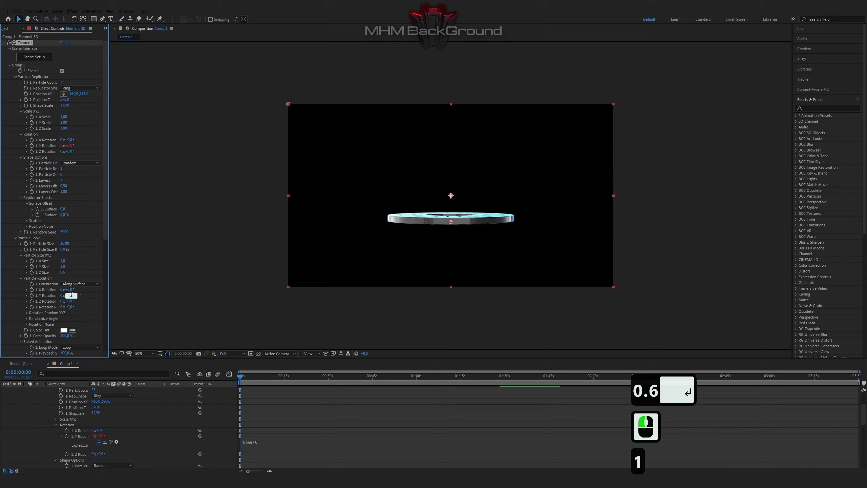
type("76")
left_click(87, 304)
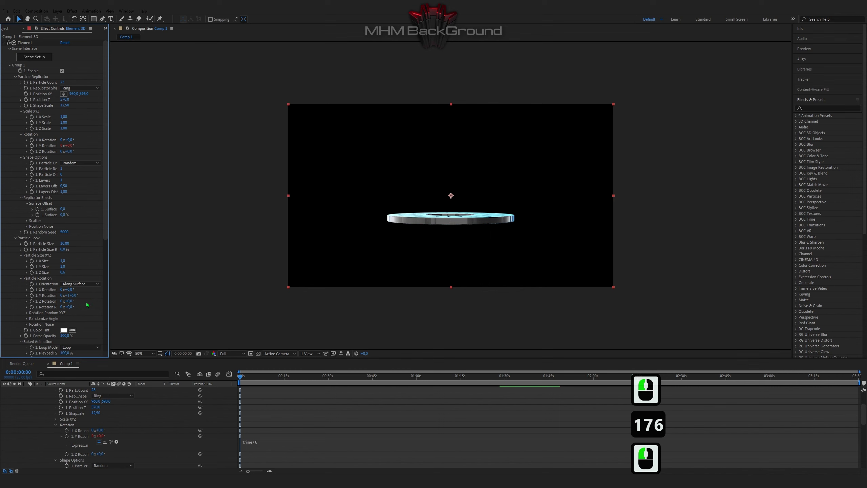
Enable Multi-Object for Group 1 and set its multi-object size to 3.04
scroll(87, 305, "down", 2)
scroll(89, 257, "down", 4)
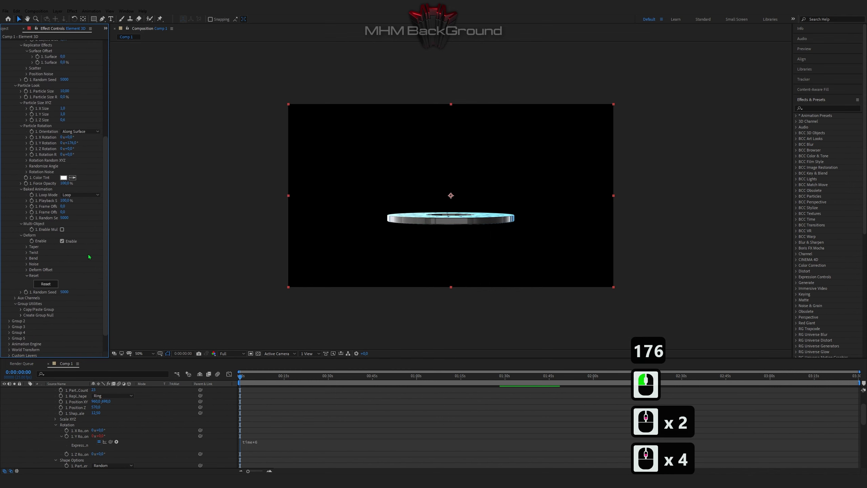
left_click(62, 230)
left_click(66, 222)
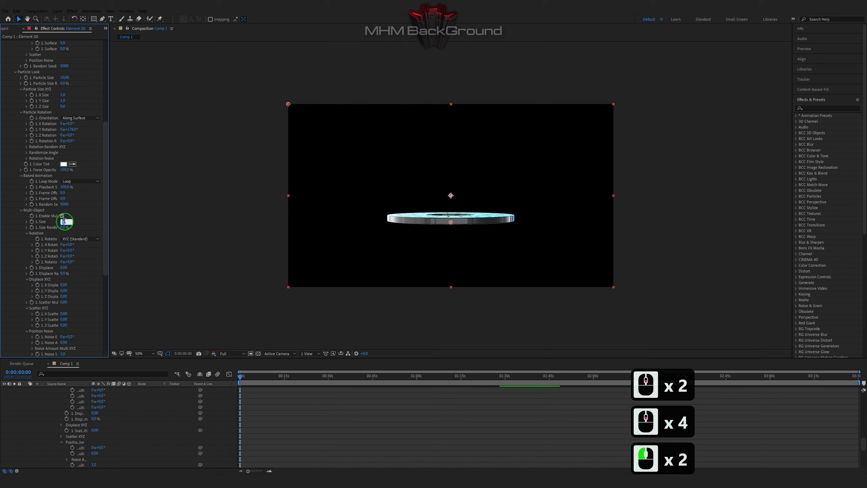
type("3")
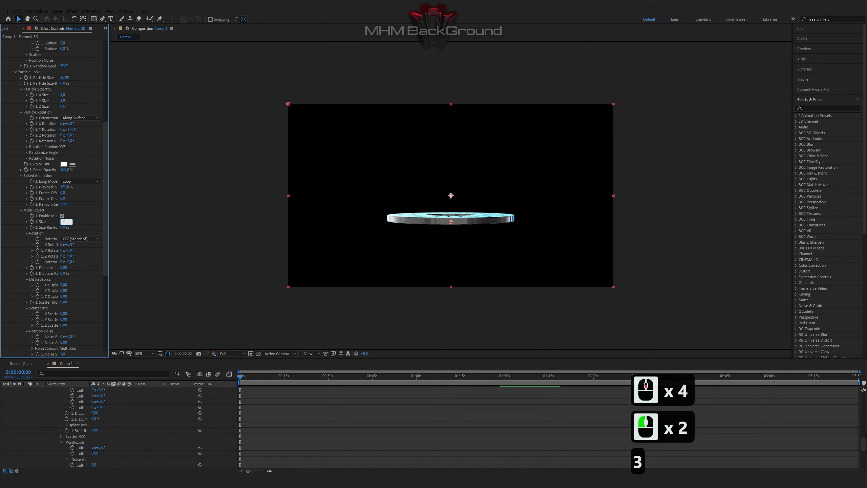
type(".0")
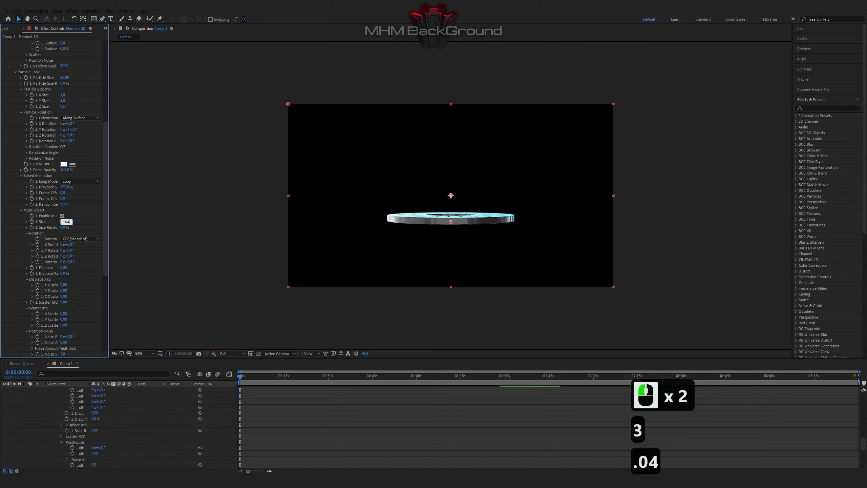
type("4")
key("Return")
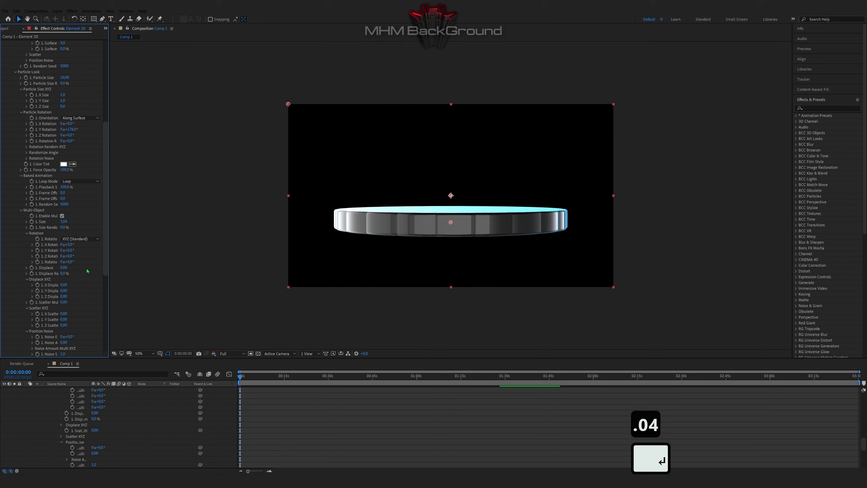
Set Group 1's multi-object Z Rotation to 32°
left_click(69, 255)
type("32")
left_click(102, 260)
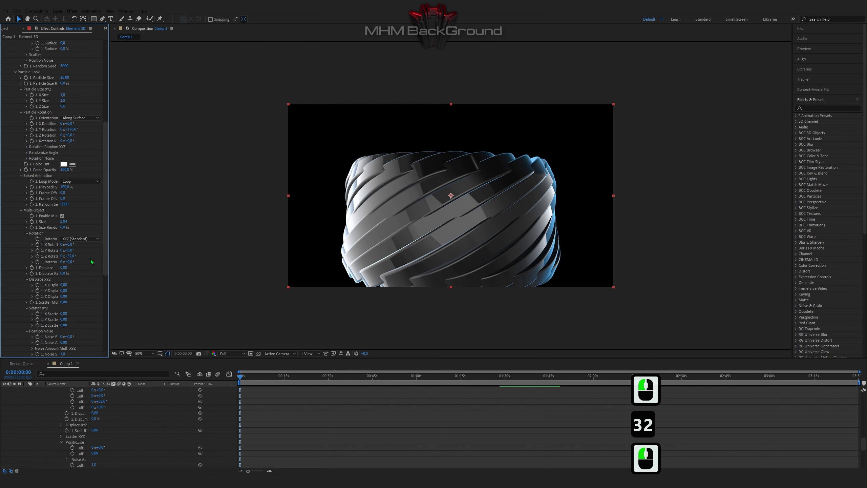
Enable the Twist deformer for Group 1 and set Twist X to 79°
scroll(92, 262, "down", 4)
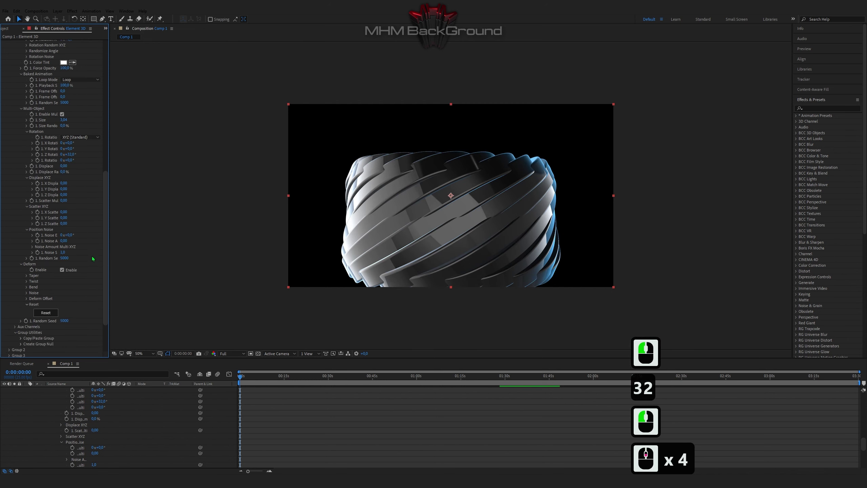
scroll(96, 261, "down", 2)
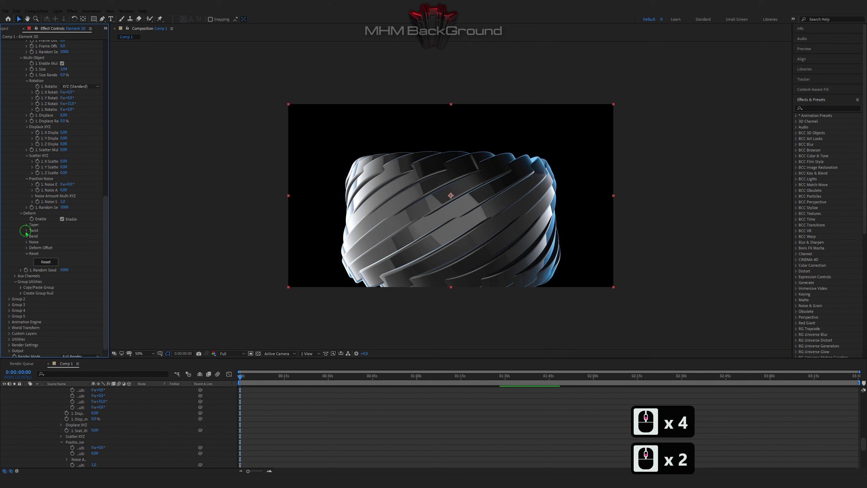
left_click(27, 230)
left_click(26, 283)
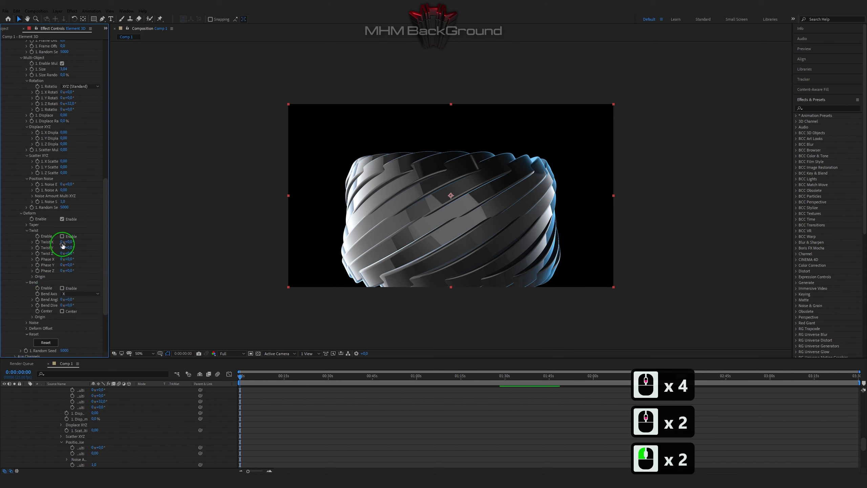
left_click(62, 236)
left_click(71, 242)
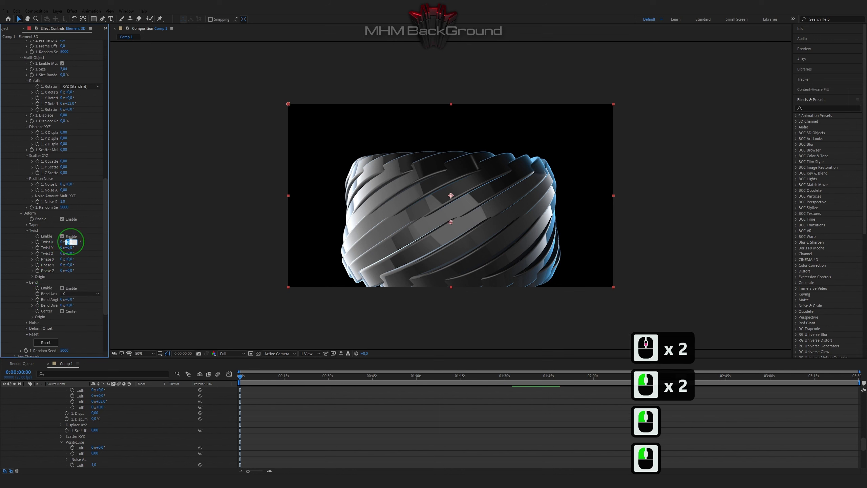
type("79")
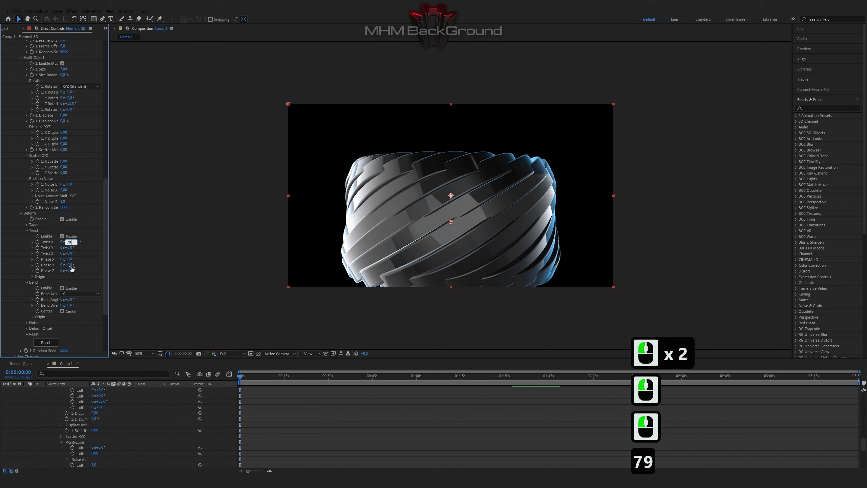
Set the Twist deformer's Phase X to 115° and Phase Z to 45°
left_click(69, 259)
type("115")
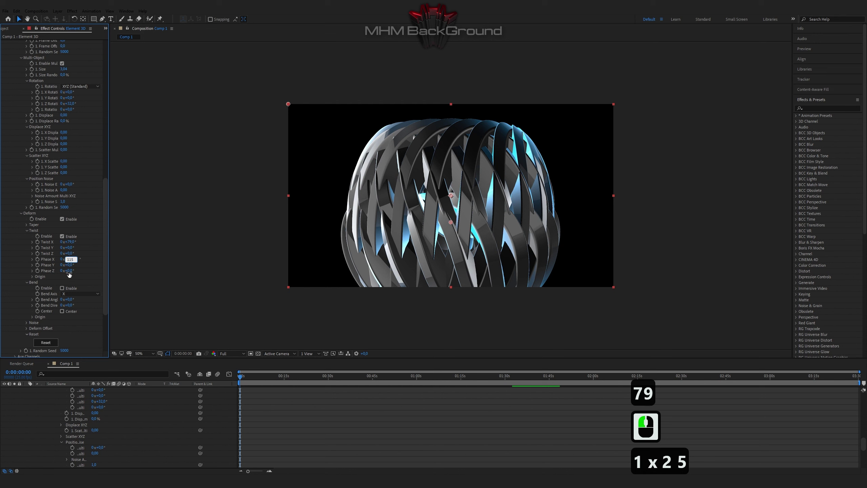
left_click(69, 271)
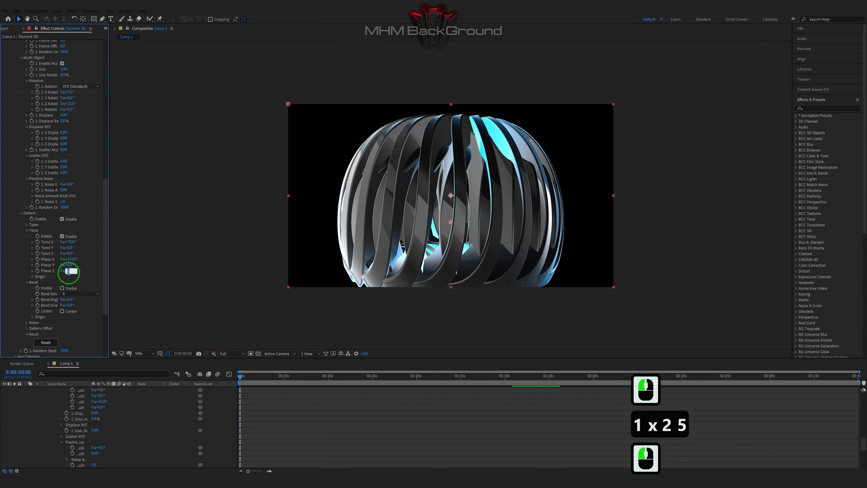
type("45")
left_click(87, 272)
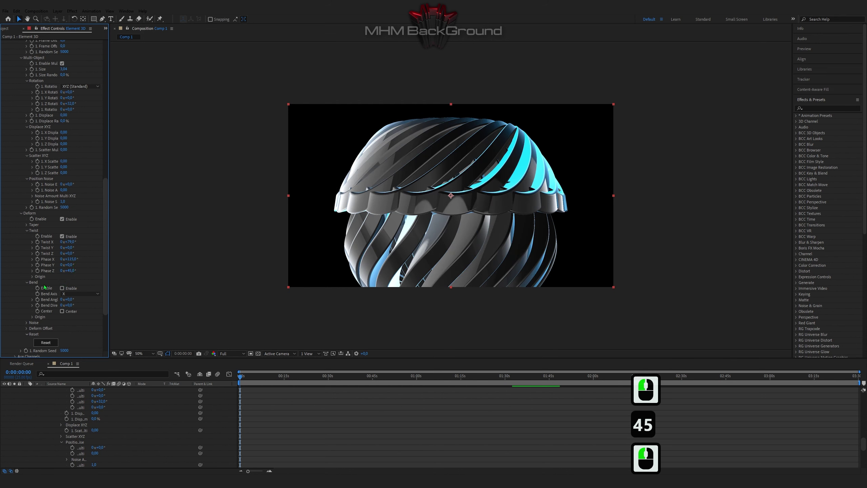
Set the Z orientation of the Twist deformer's origin to 40°
left_click(32, 276)
left_click(66, 287)
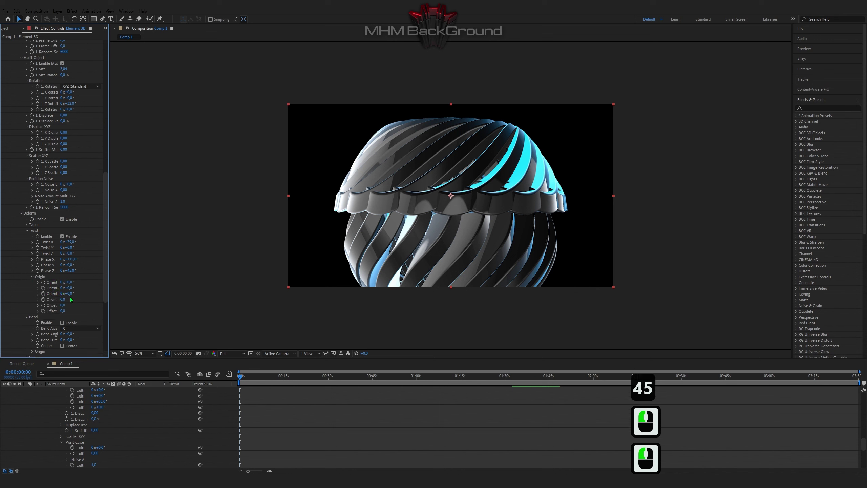
left_click(76, 293)
type("40")
left_click(85, 295)
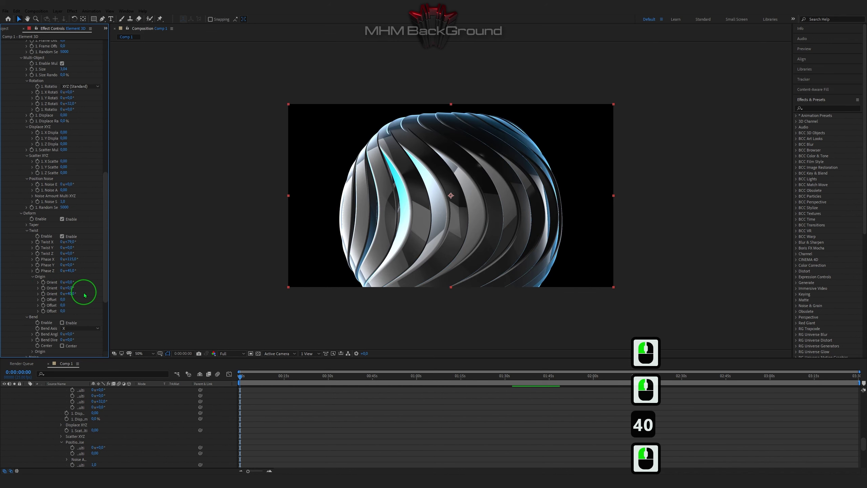
Set the X offset of the Twist deformer's origin to 0.2
left_click_drag(62, 302, 97, 303)
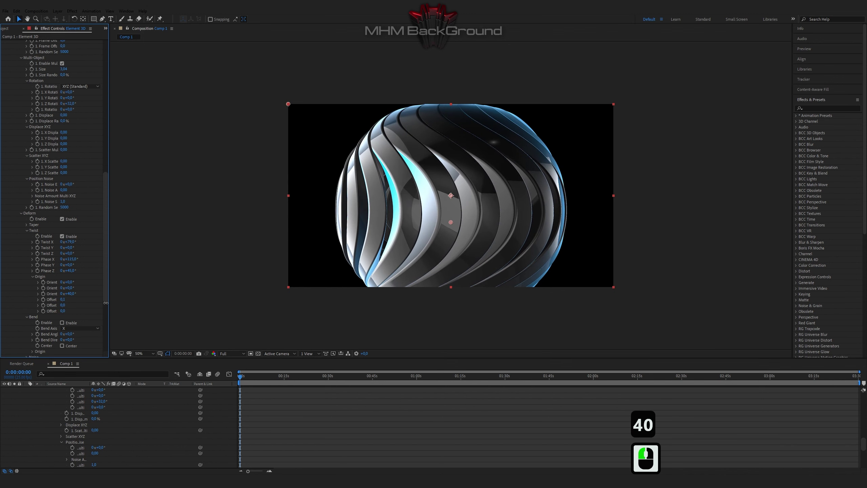
double_click(63, 300)
type("0.3")
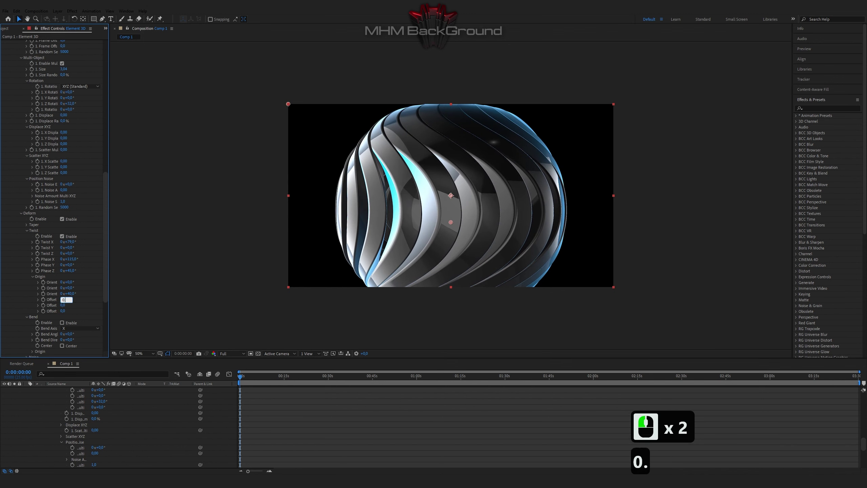
key("Return")
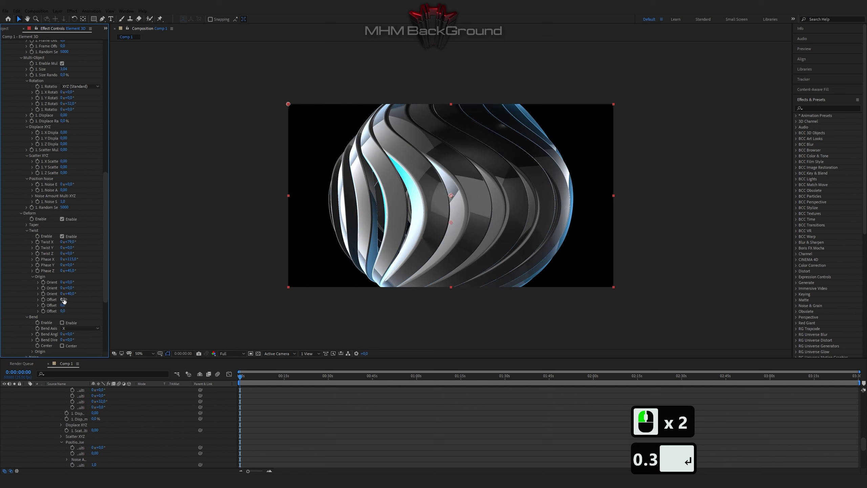
left_click_drag(63, 301, 25, 303)
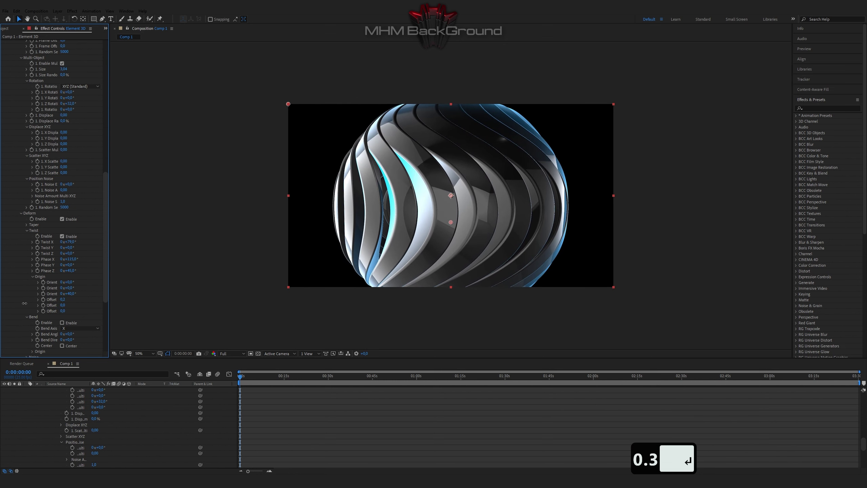
Preview the rotating twisted tubes briefly and stop playback
left_click(310, 290)
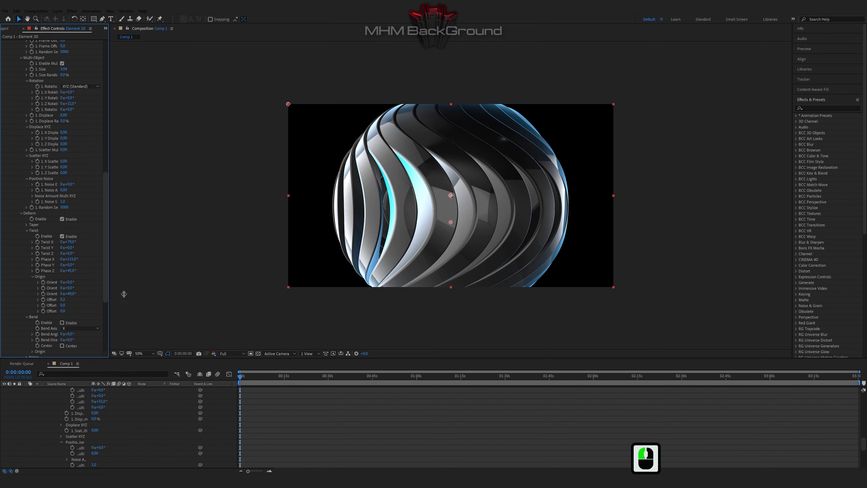
key("space")
key("space")
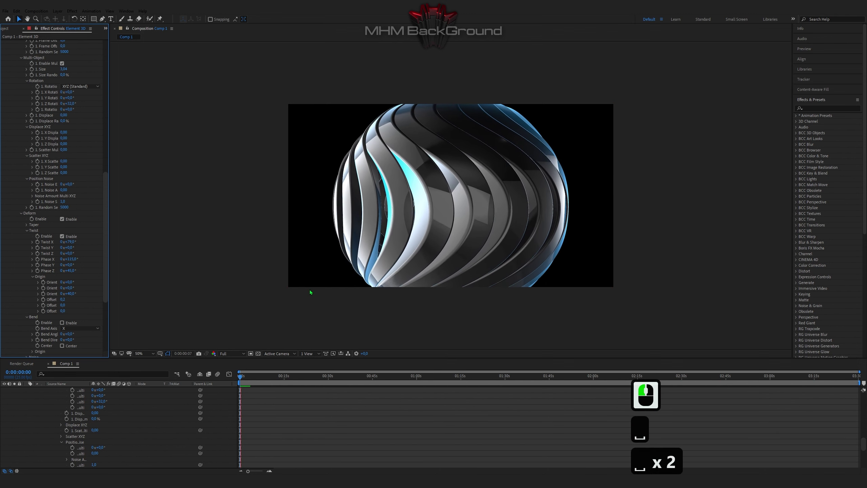
key("space")
Increase Group 1's particle Z Size slightly to thicken the twisted tubes
scroll(64, 300, "up", 6)
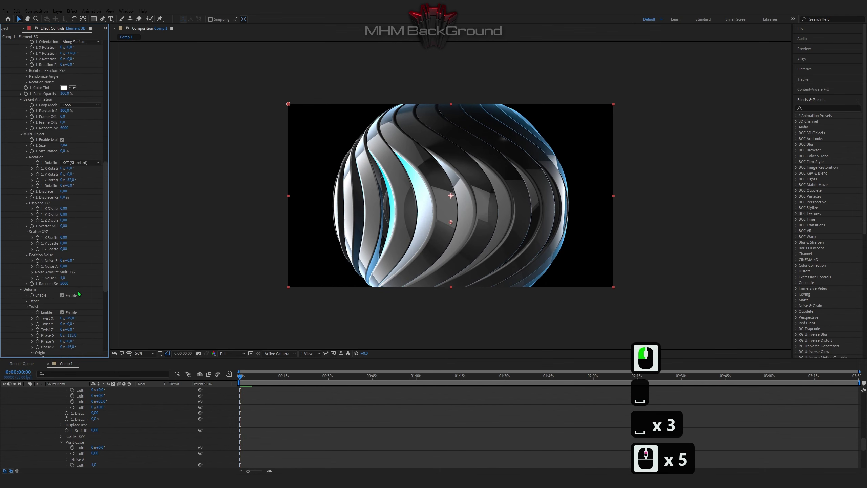
scroll(74, 251, "up", 3)
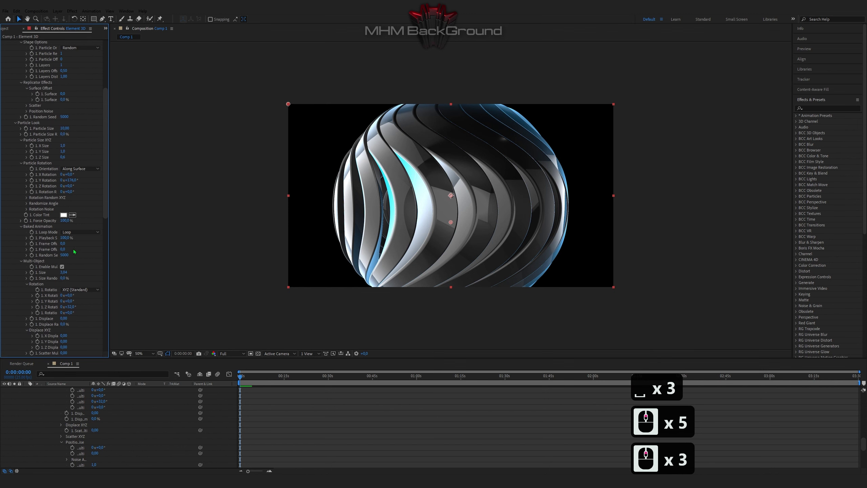
double_click(66, 158)
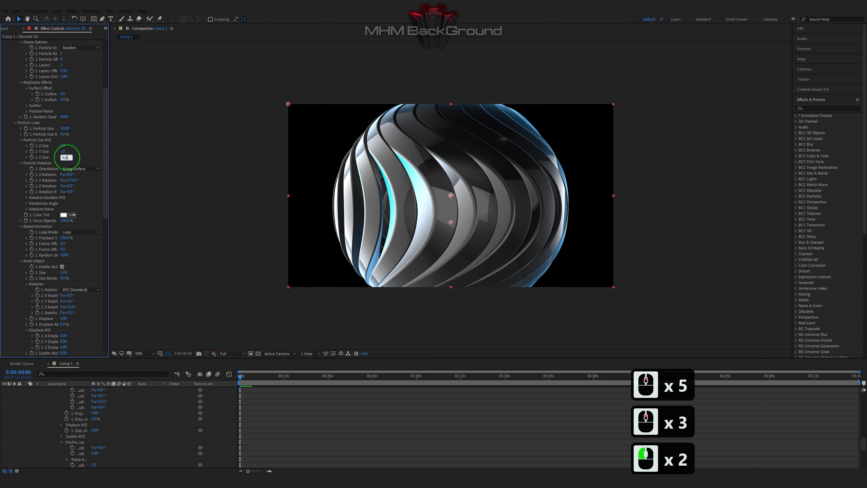
type("4")
left_click(88, 160)
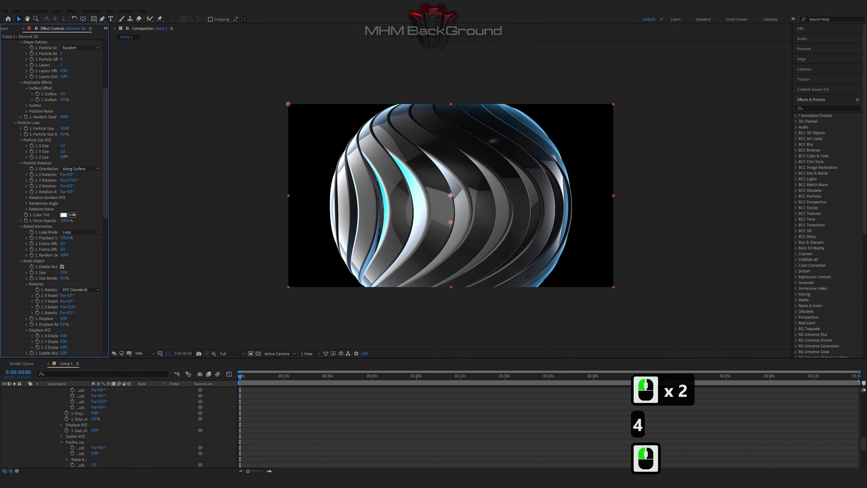
left_click(87, 232)
Play the composition again to check the resized tubes in motion
scroll(87, 232, "down", 5)
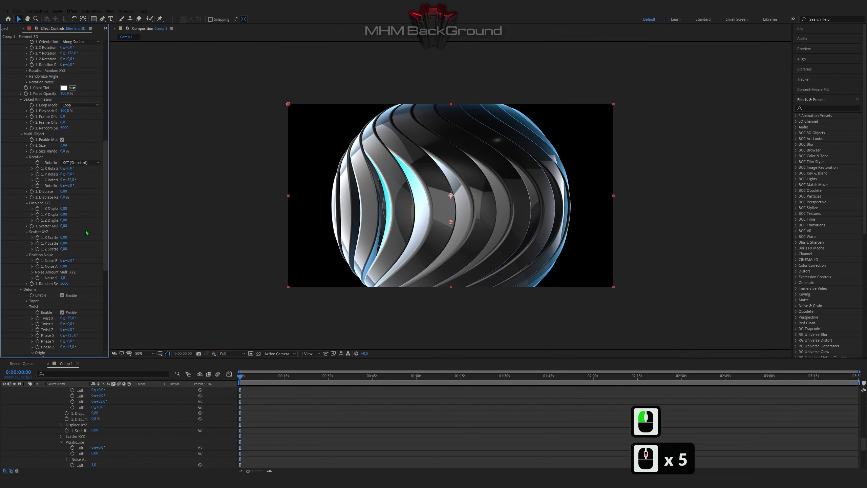
scroll(86, 233, "down", 12)
key("space")
key("space")
Collapse the Element 3D layer's properties in the timeline and copy the layer
scroll(44, 411, "up", 3)
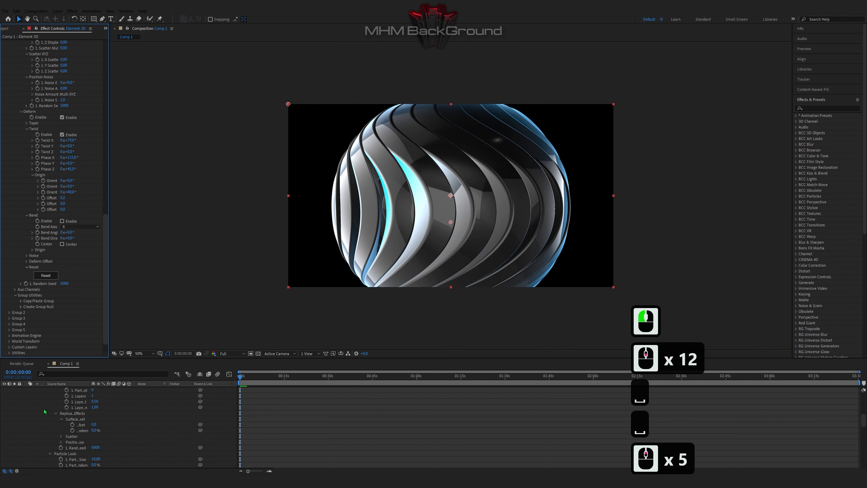
scroll(44, 412, "up", 6)
left_click(27, 390)
left_click(58, 390)
key("ctrl+c")
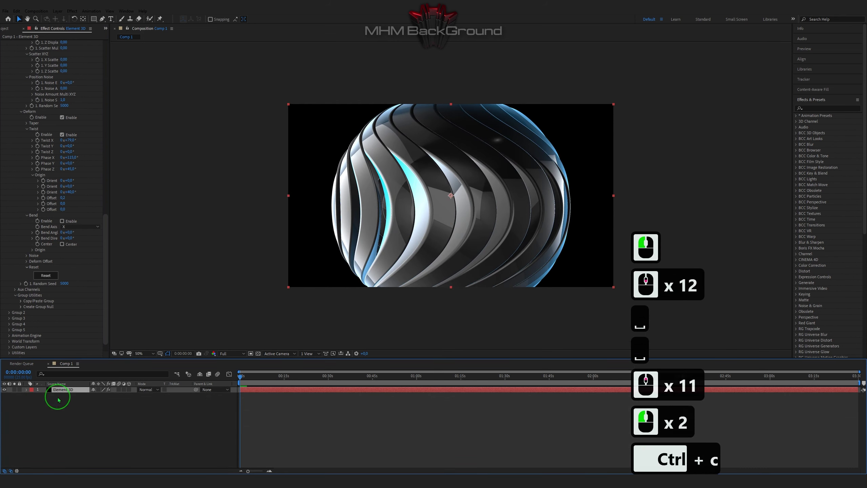
Duplicate the Element 3D layer and scale the lower copy up proportionally so it fills the frame behind the original
key("ctrl+d")
left_click(582, 314)
key("shift")
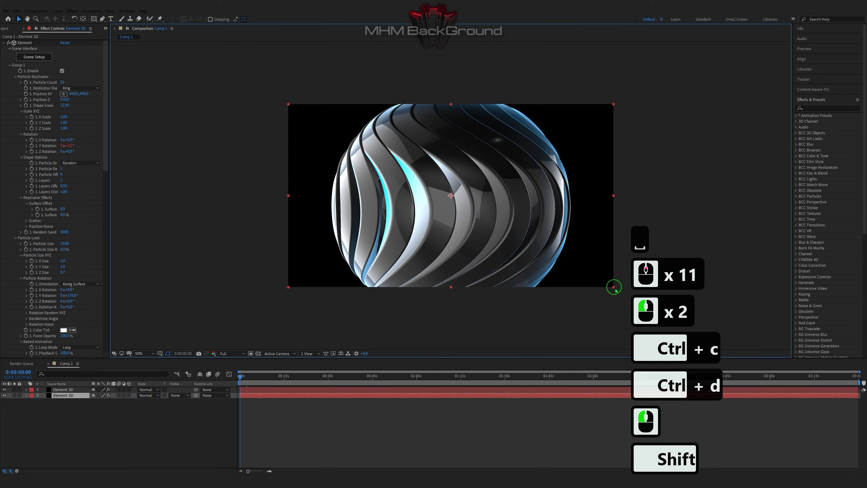
left_click_drag(613, 287, 723, 350)
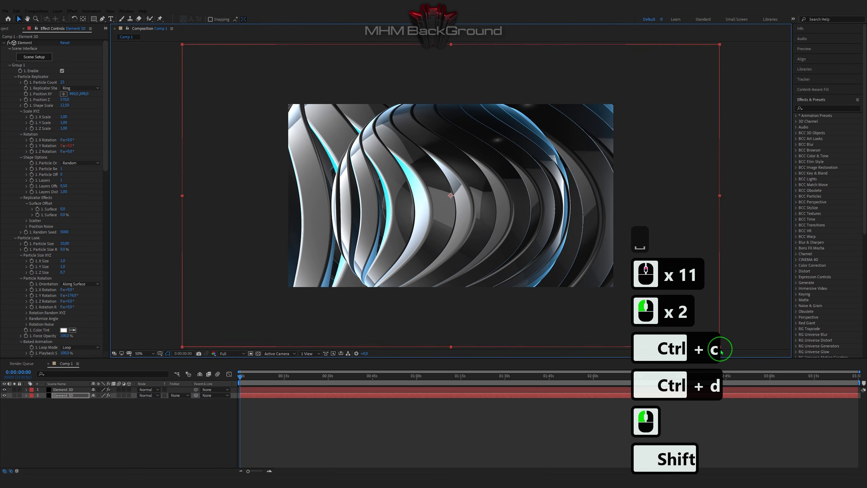
Add a new adjustment layer above both Element 3D layers
left_click(98, 421)
right_click(97, 420)
mouse_move(112, 348)
left_click(205, 402)
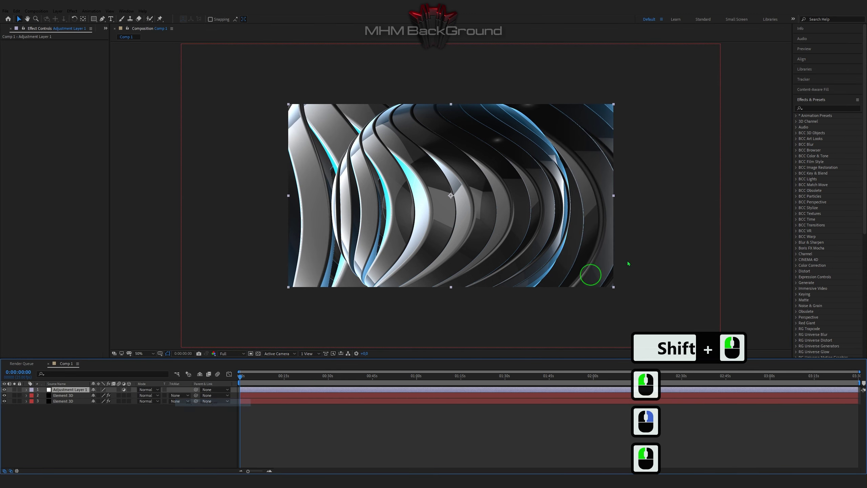
Apply the Stylize Glow effect to the adjustment layer with a Glow Threshold of 100% and a Glow Radius of 128
left_click(814, 109)
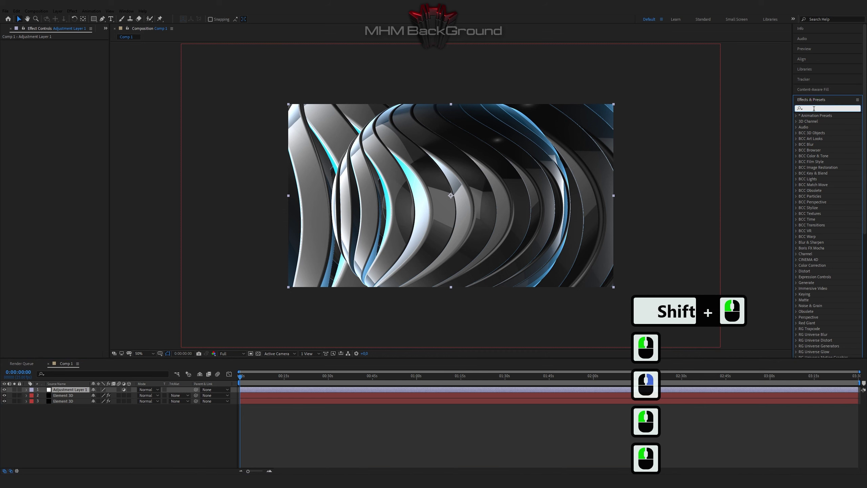
type("glow")
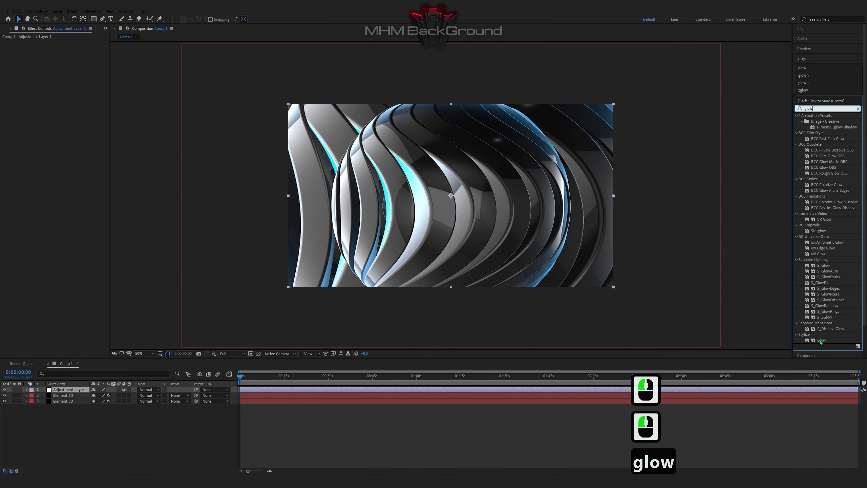
double_click(821, 340)
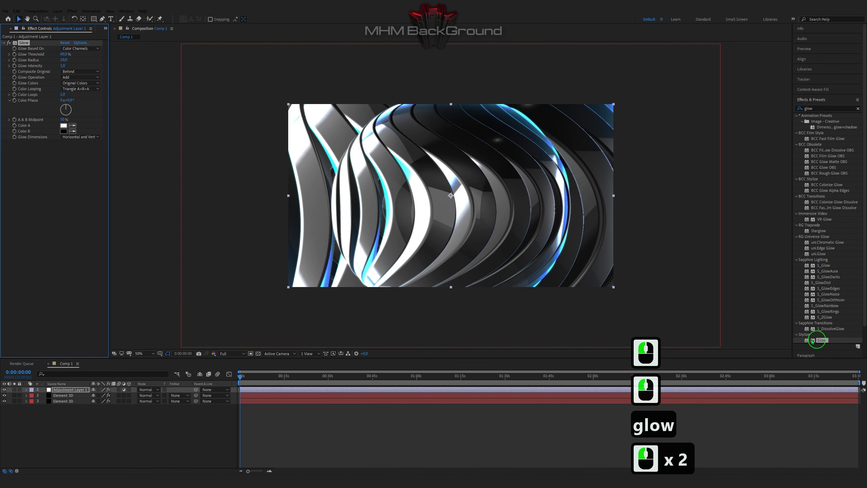
left_click(63, 54)
type("100")
key("Tab")
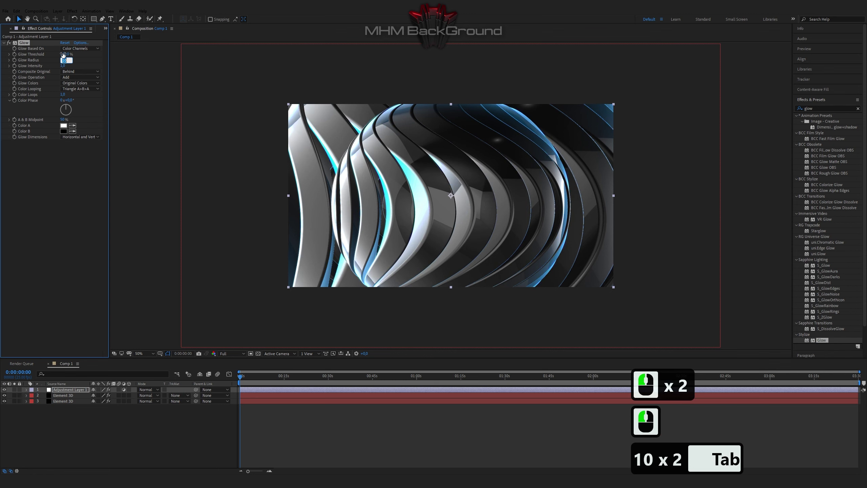
type("128")
left_click(72, 209)
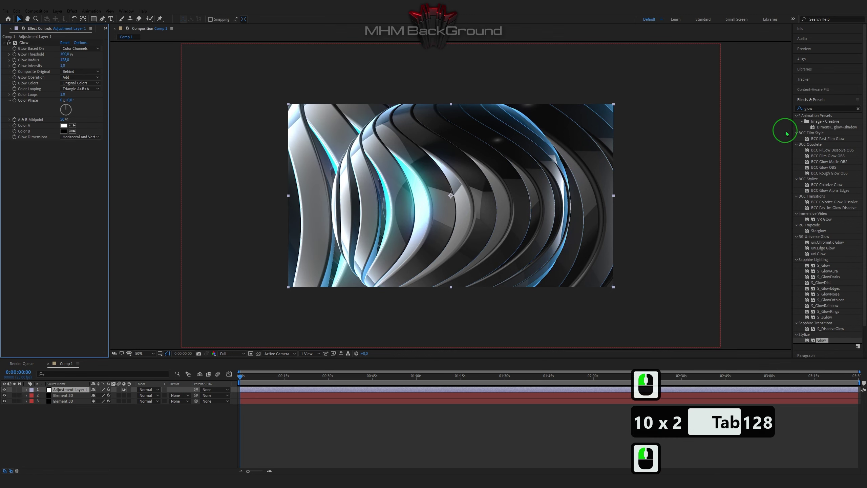
Apply uni.ShrinkRay to the adjustment layer and set its Focus Height to 80 and Saturation to 0
left_click(819, 109)
type("shr")
double_click(821, 121)
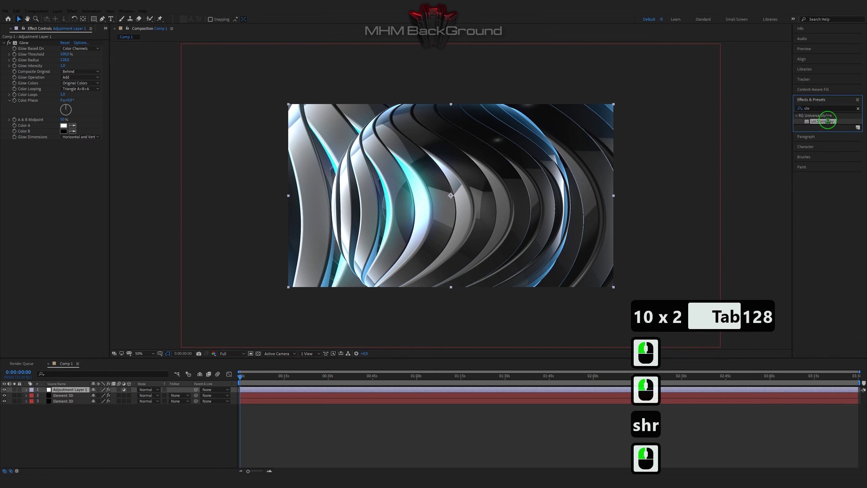
left_click(64, 208)
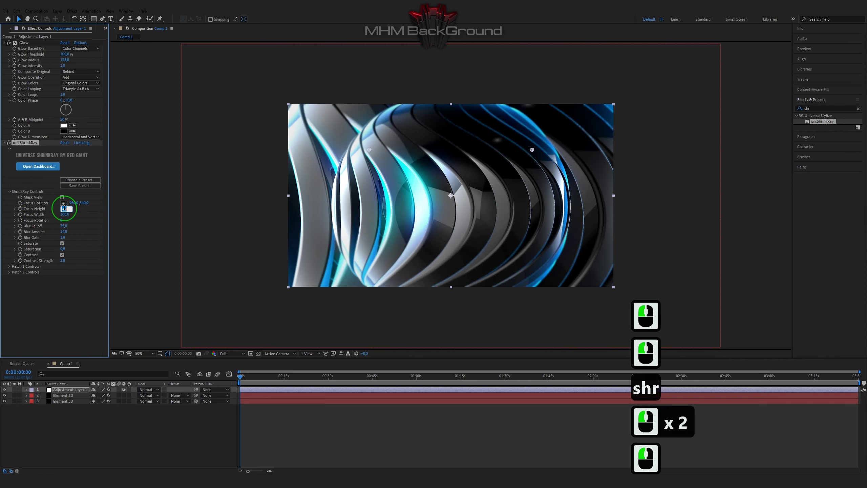
type("80")
left_click(63, 249)
left_click(63, 249)
type("0")
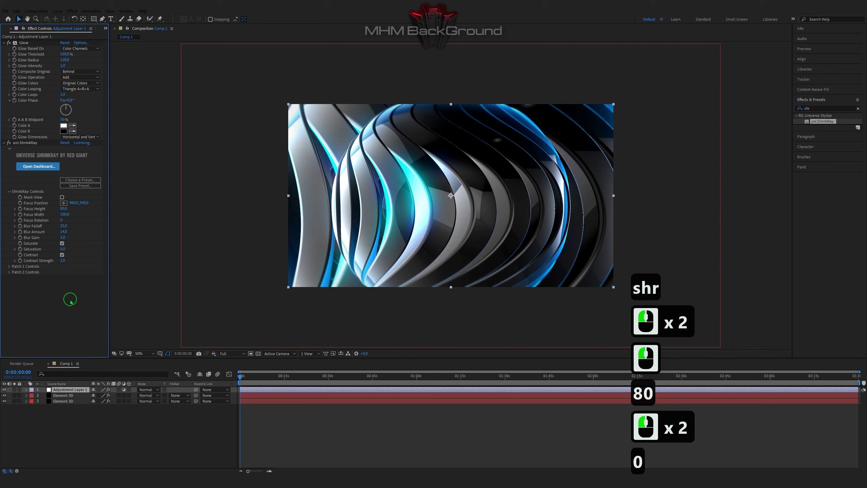
Preview the composition at smaller magnifications to check the layered tubes with the glow and blur effects in motion
left_click(122, 298)
key("space")
key("space")
scroll(229, 292, "down", 2)
key("space")
key("space")
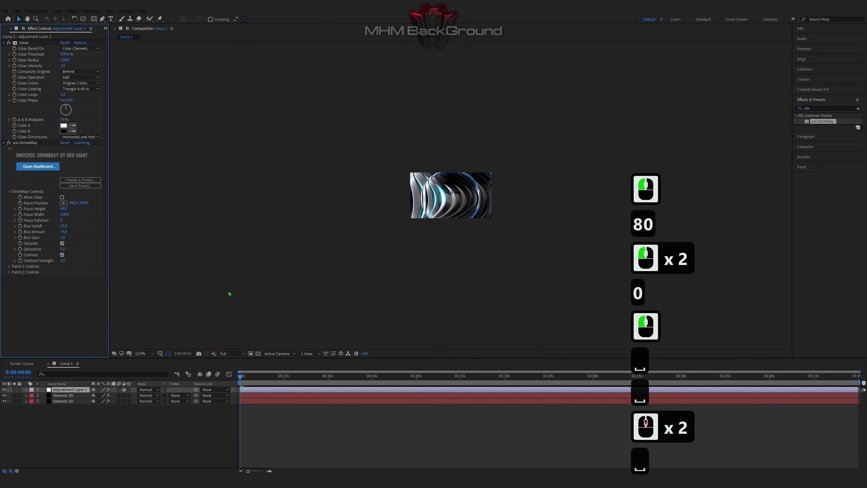
scroll(229, 290, "up", 2)
key("space")
key("space")
scroll(230, 290, "down", 1)
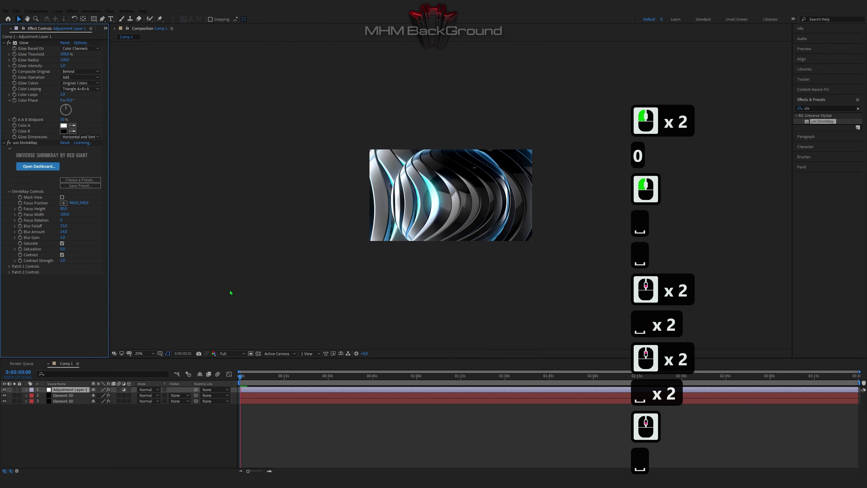
key("space")
key("o")
key("n")
key("e")
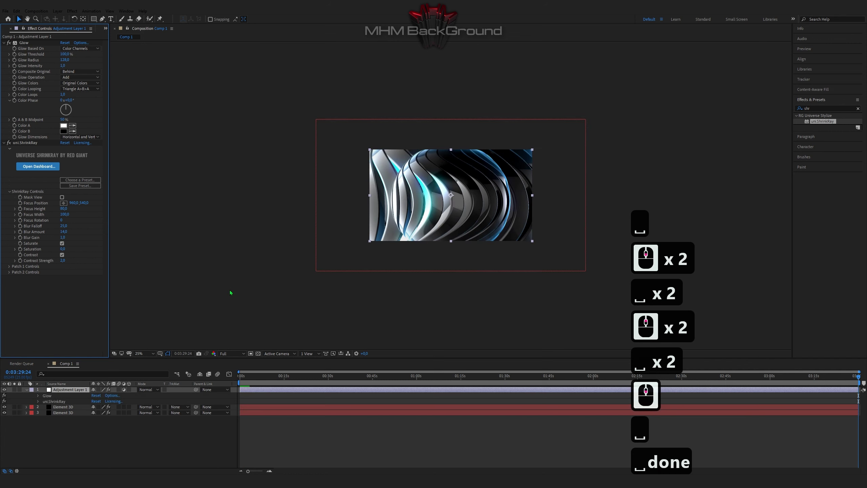